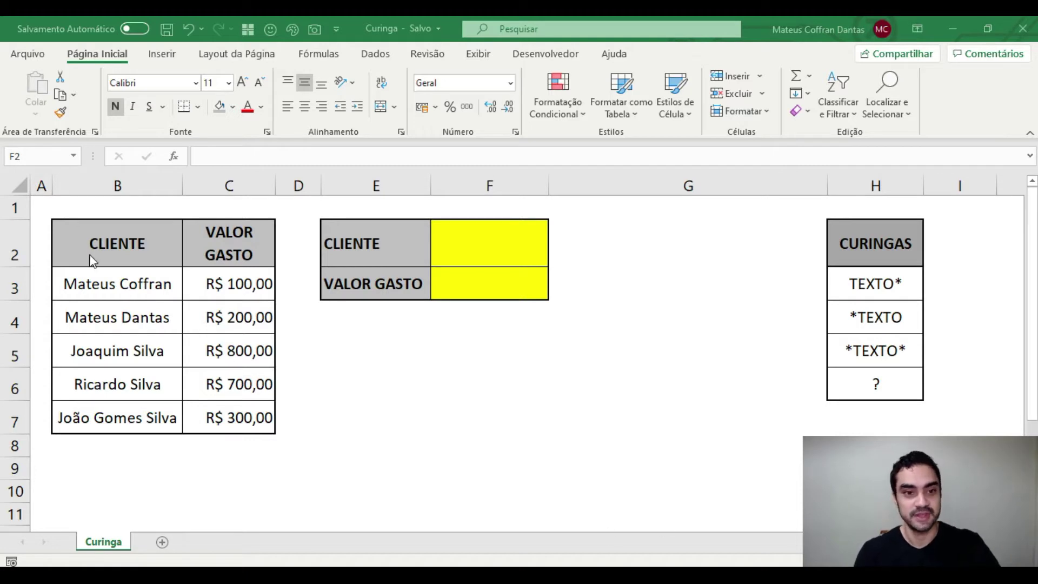
Examine the client names and amounts spent in B2:C7 and the two yellow lookup cells F2 and F3.
{"action": "left_click_drag", "start_coordinate": [119, 244], "coordinate": [220, 418]}
{"action": "left_click_drag", "start_coordinate": [132, 246], "coordinate": [129, 403]}
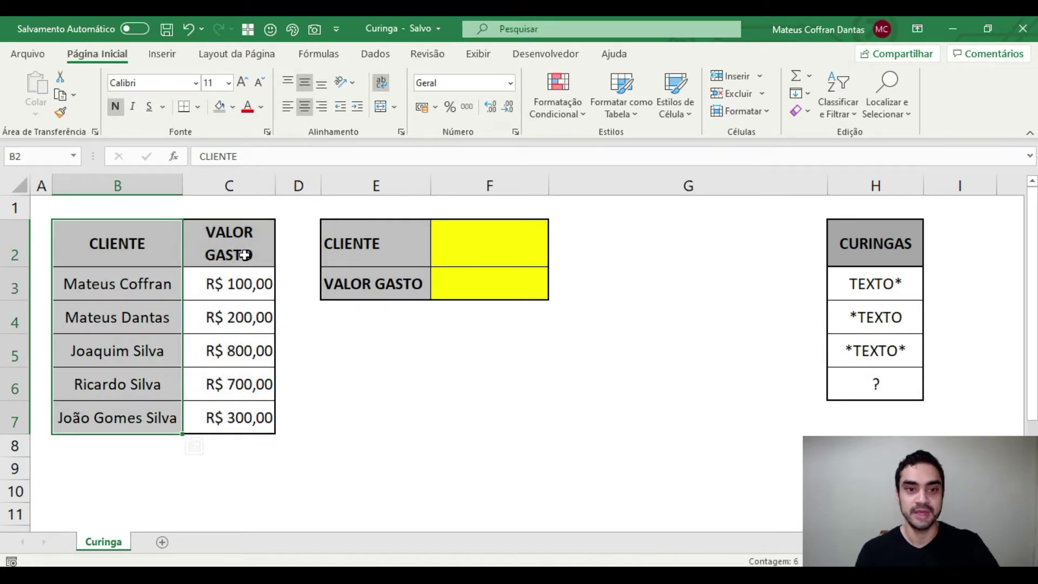
{"action": "left_click_drag", "start_coordinate": [240, 242], "coordinate": [238, 419]}
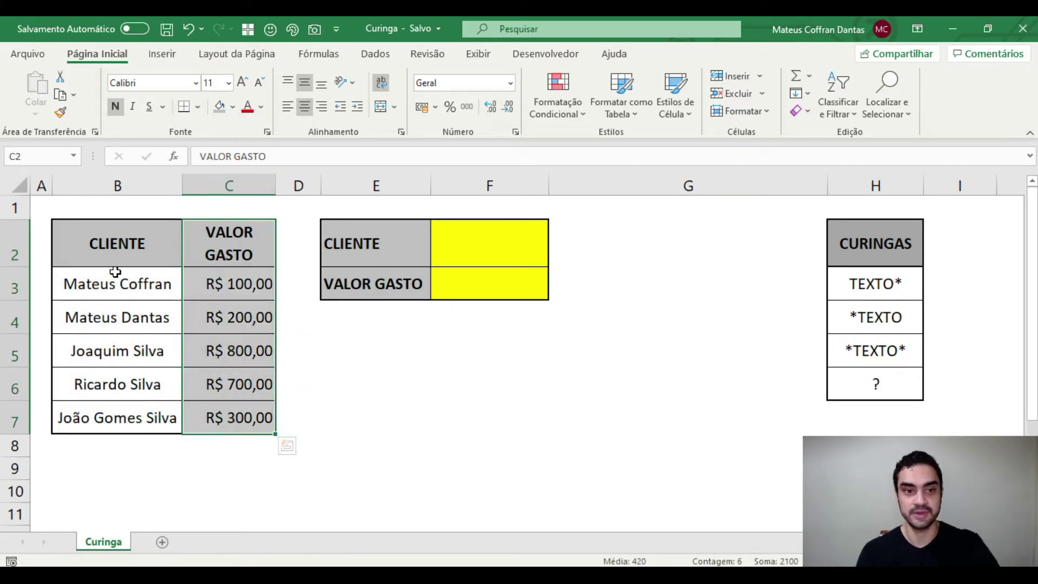
{"action": "left_click", "coordinate": [123, 287]}
{"action": "left_click", "coordinate": [224, 290]}
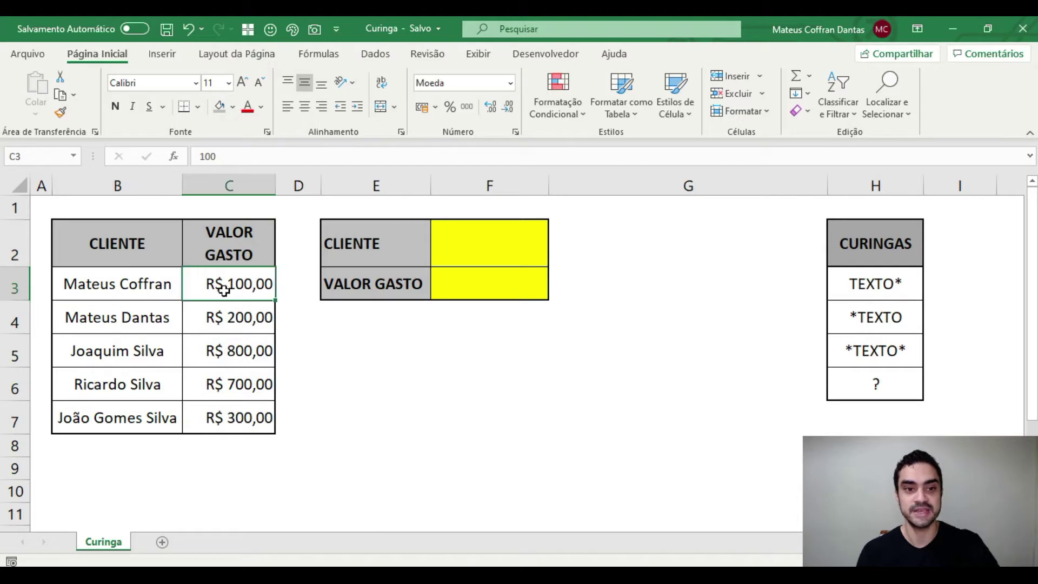
{"action": "left_click", "coordinate": [147, 323]}
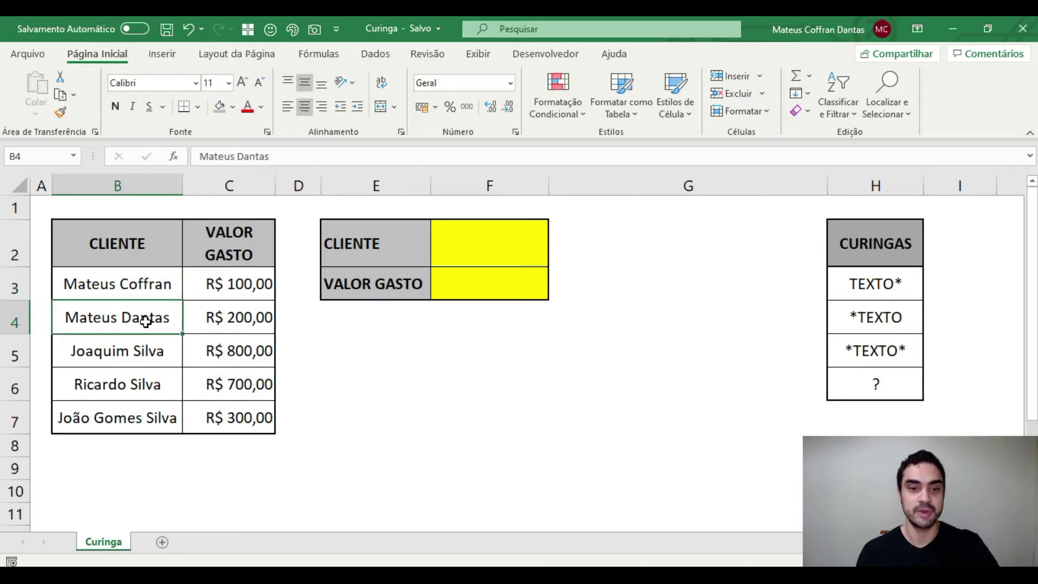
{"action": "left_click", "coordinate": [206, 323]}
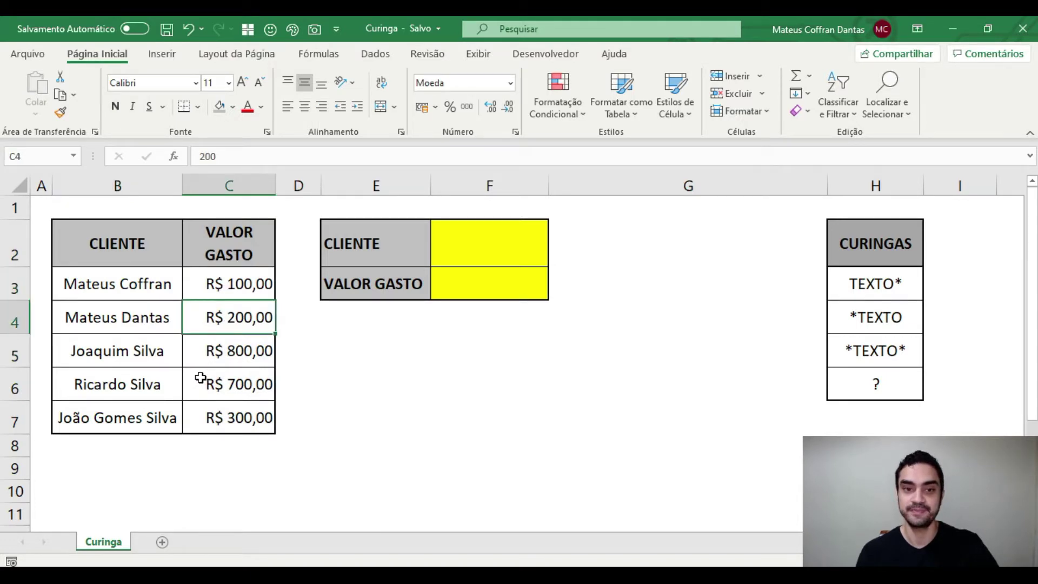
{"action": "left_click", "coordinate": [487, 246]}
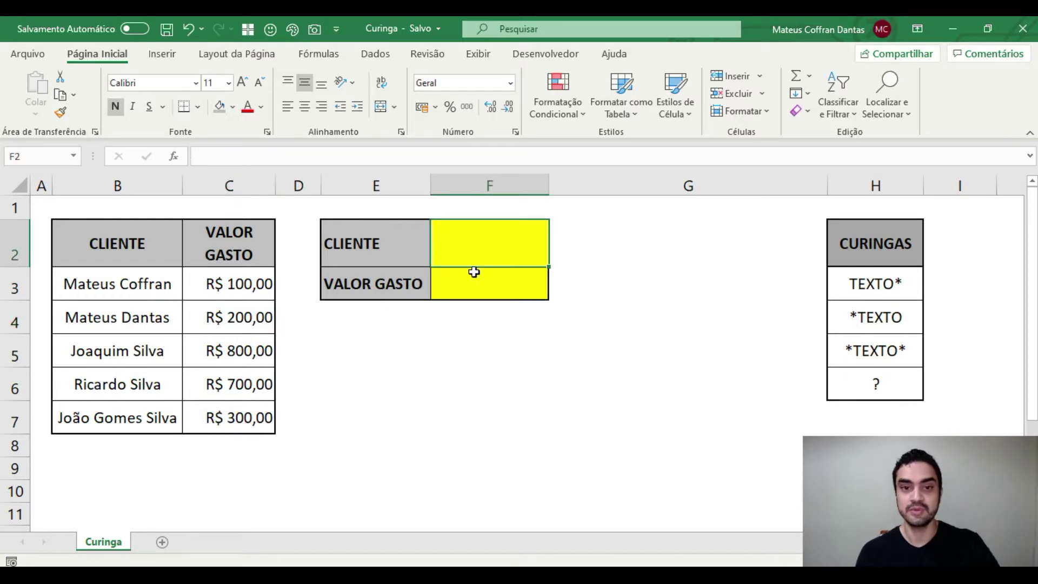
{"action": "left_click", "coordinate": [484, 285]}
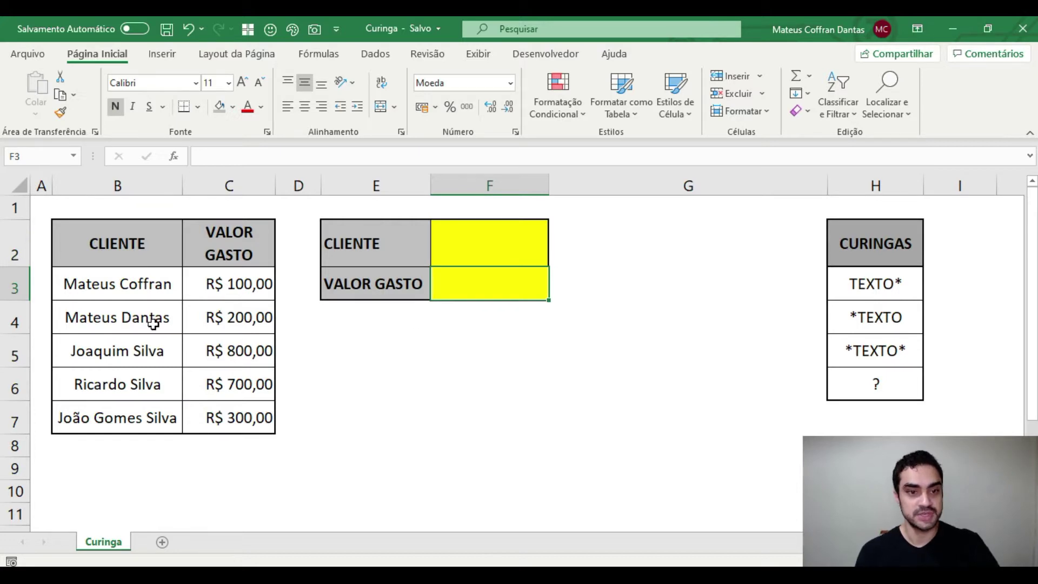
{"action": "left_click", "coordinate": [86, 286]}
{"action": "left_click", "coordinate": [86, 320]}
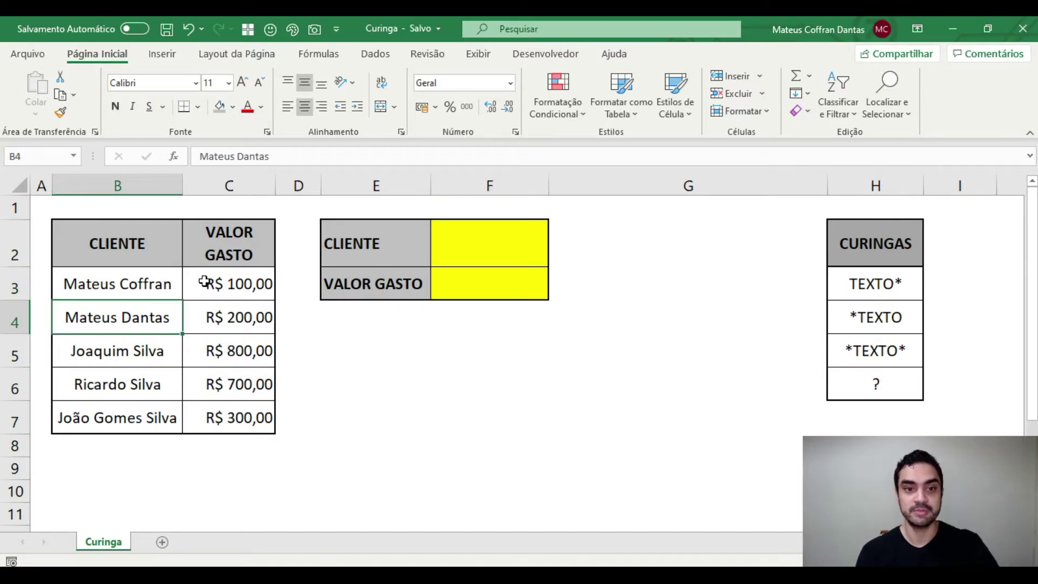
{"action": "left_click_drag", "start_coordinate": [219, 284], "coordinate": [226, 319]}
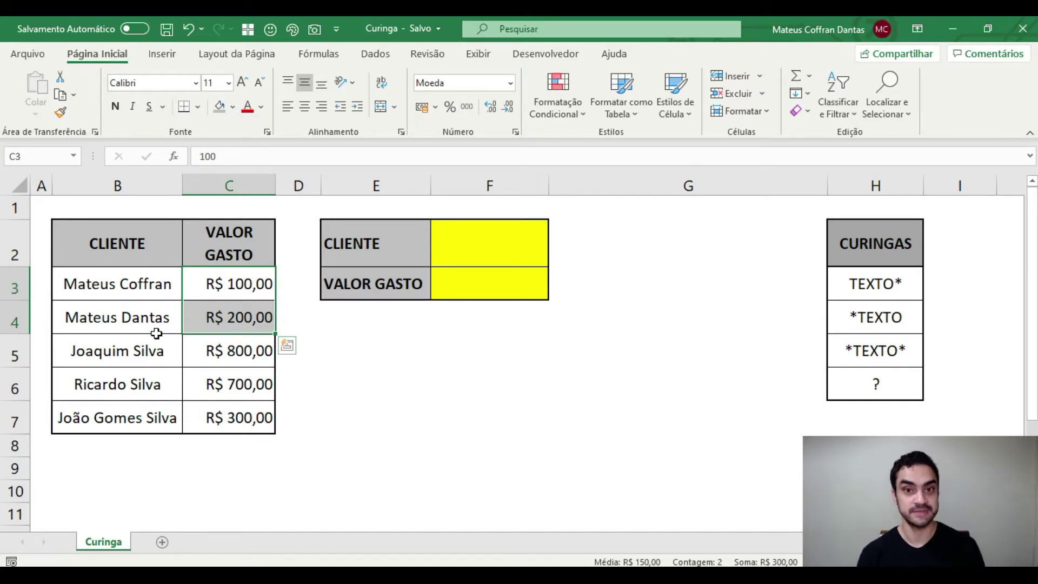
In the yellow VALOR GASTO cell F3, enter the formula =SOMASE(B3:B7;F2;C3:C7).
{"action": "left_click", "coordinate": [456, 285]}
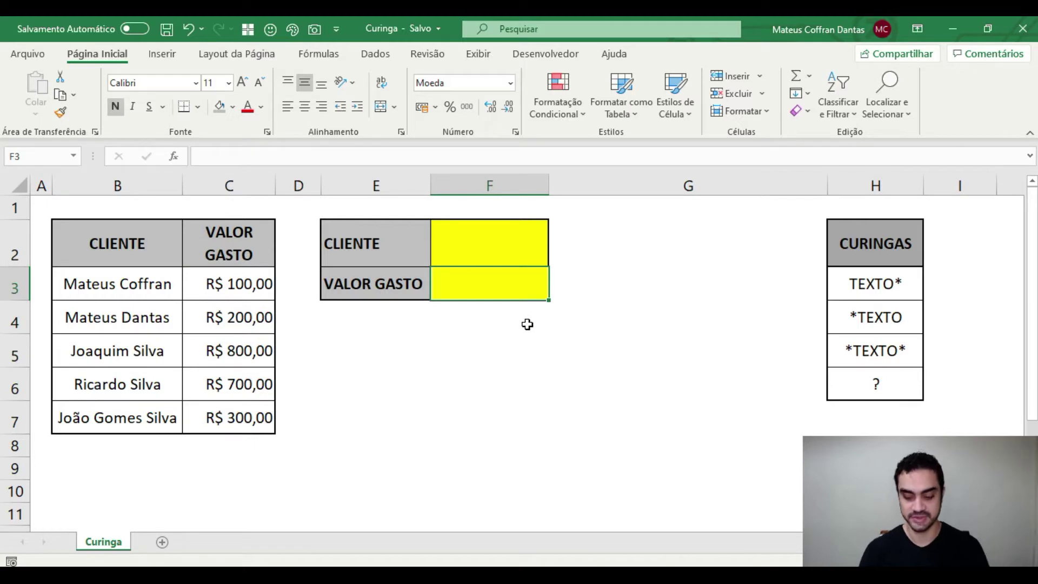
{"action": "type", "text": "=SOMASE("}
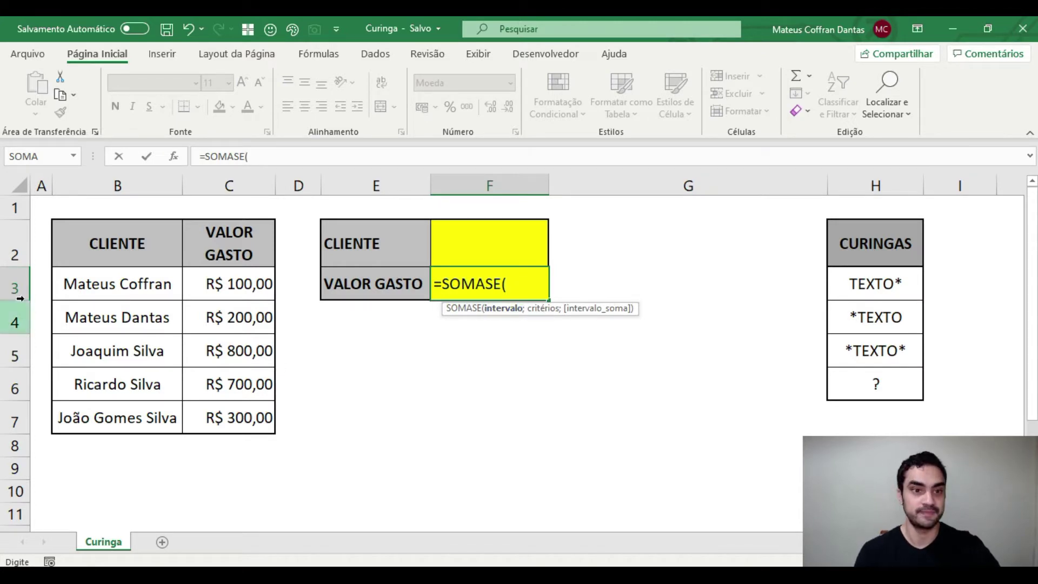
{"action": "left_click_drag", "start_coordinate": [109, 274], "coordinate": [93, 420]}
{"action": "type", "text": ";"}
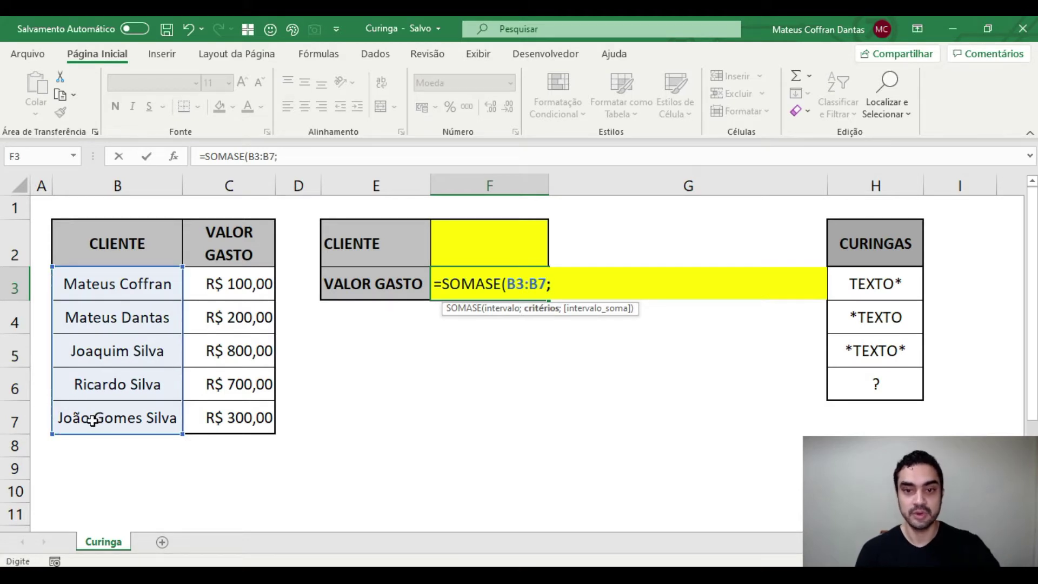
{"action": "left_click", "coordinate": [490, 246]}
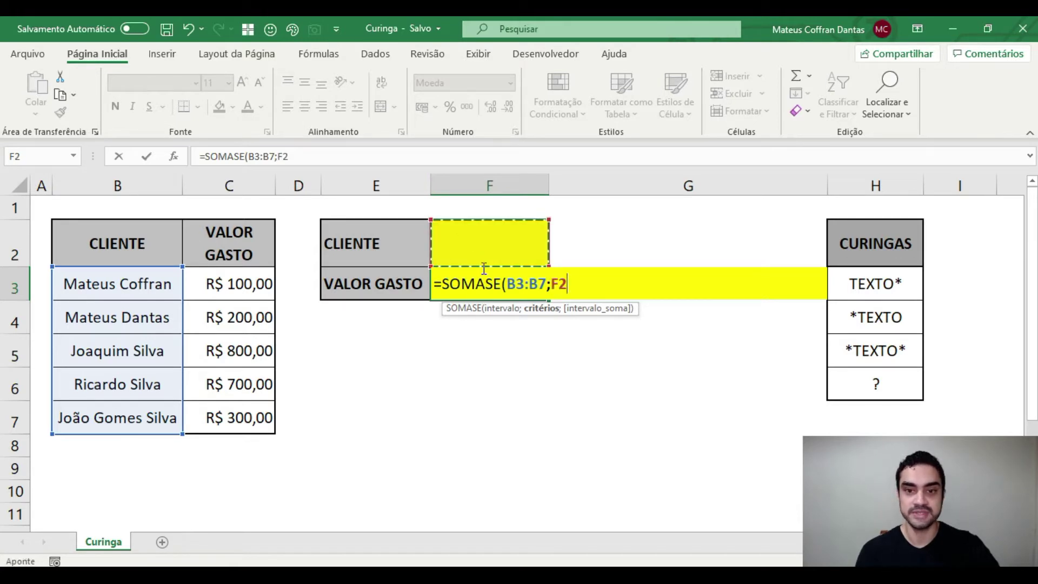
{"action": "type", "text": ";"}
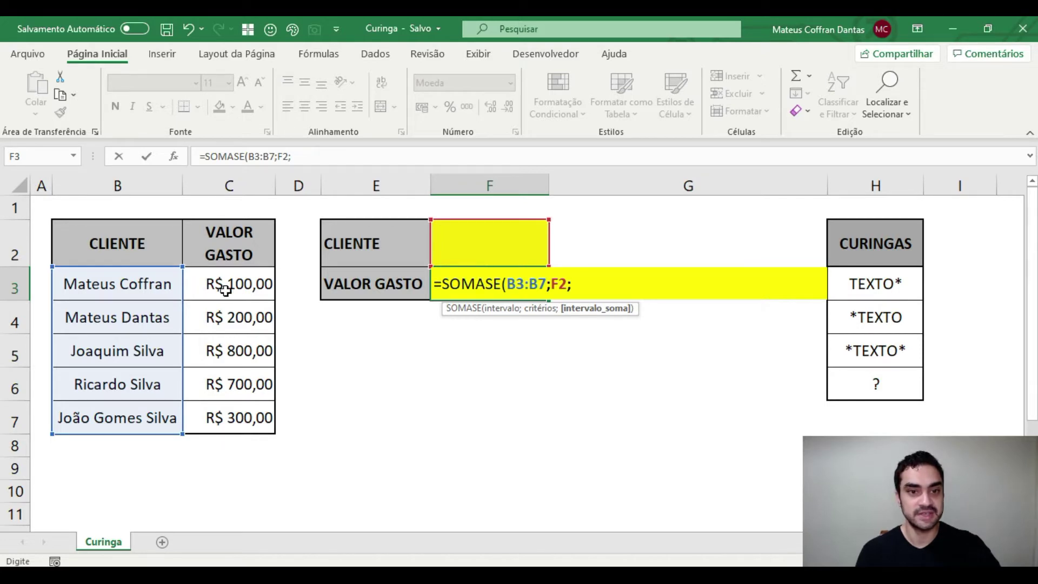
{"action": "left_click_drag", "start_coordinate": [225, 289], "coordinate": [213, 425]}
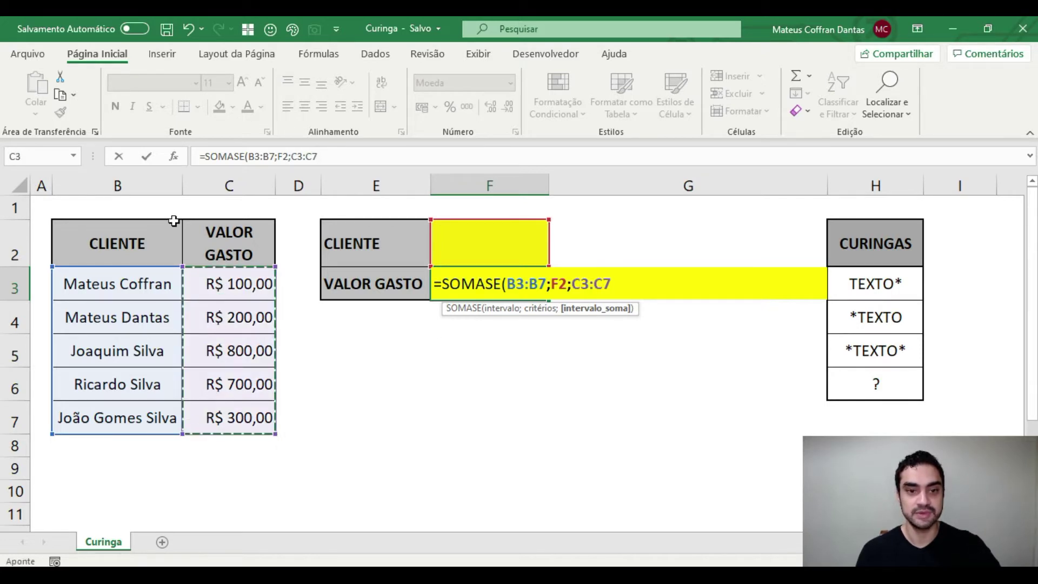
{"action": "type", "text": ")"}
{"action": "key", "text": "Return"}
{"action": "left_click", "coordinate": [471, 277]}
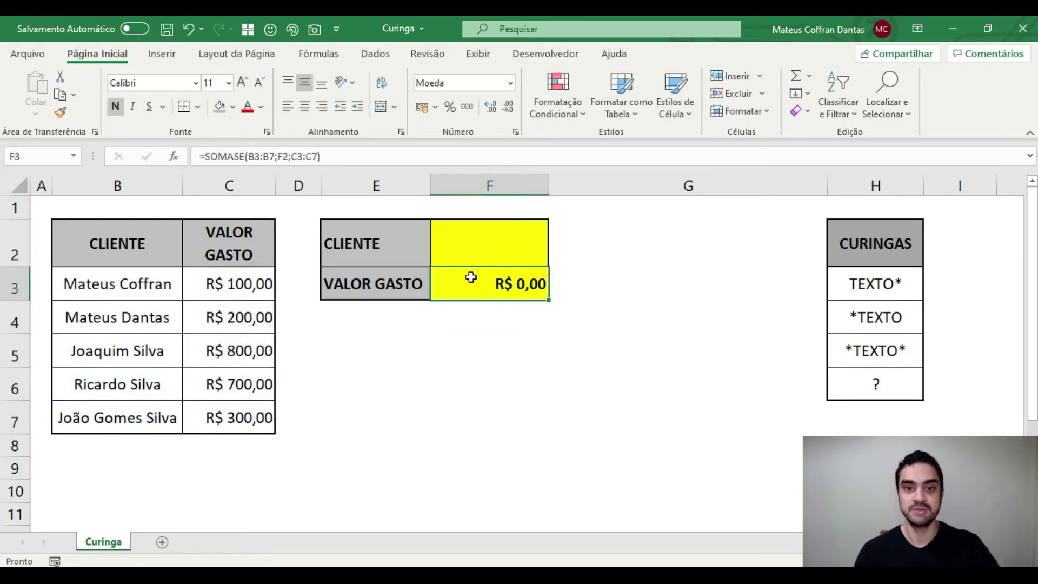
Enter the full name of the client from B3 in cell F2 and compare the result with C3.
{"action": "left_click", "coordinate": [444, 231]}
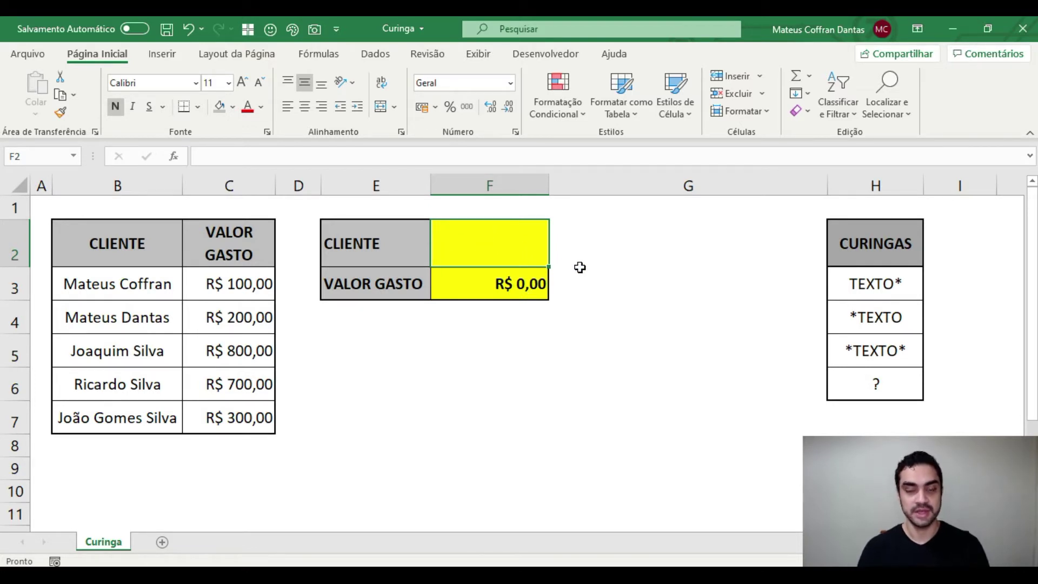
{"action": "type", "text": "m"}
{"action": "key", "text": "BackSpace"}
{"action": "type", "text": "Mat"}
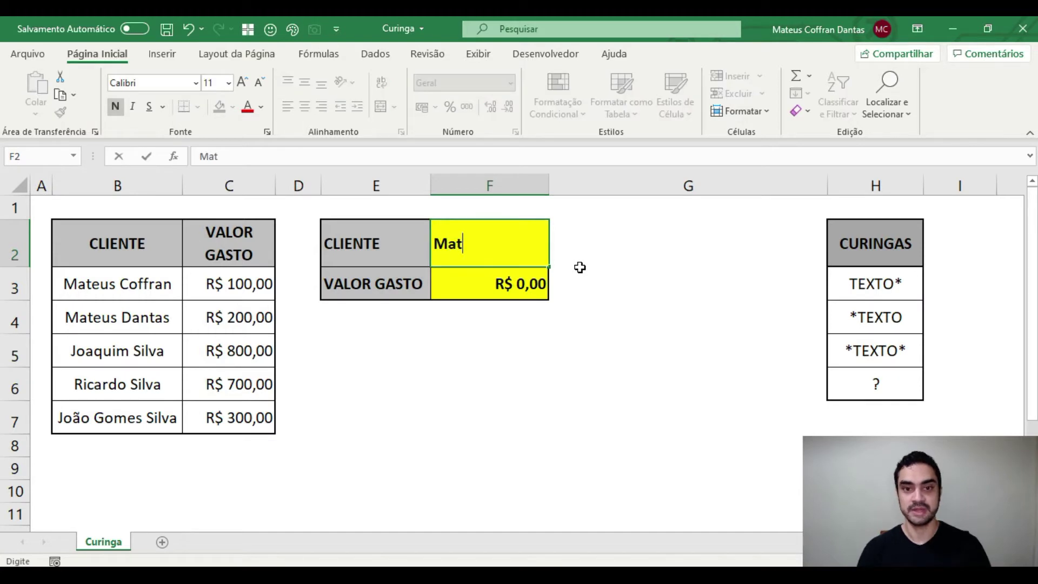
{"action": "type", "text": "eus Coffran"}
{"action": "key", "text": "Return"}
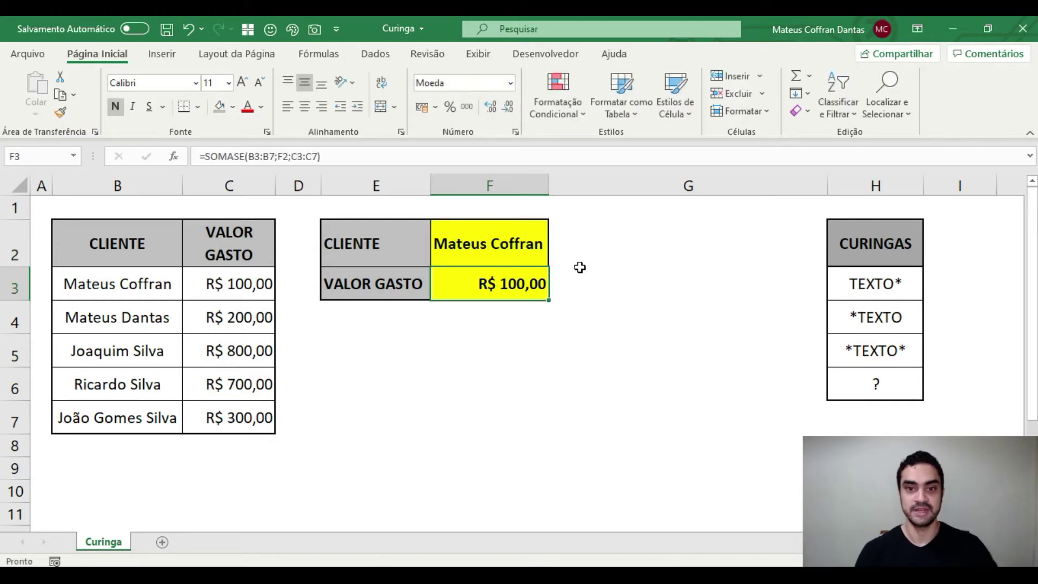
{"action": "left_click", "coordinate": [203, 295]}
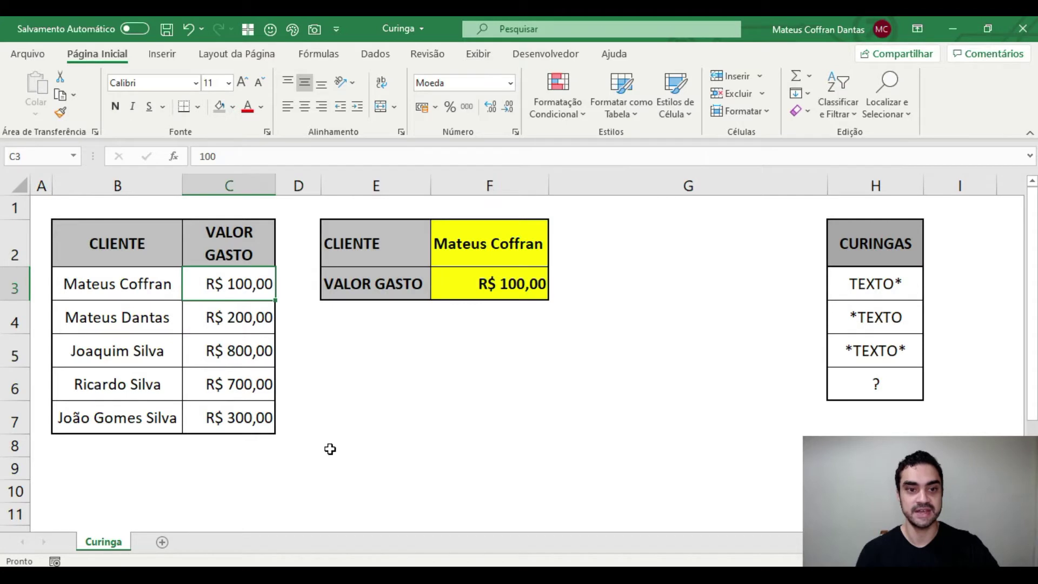
Replace the criterion in F2 with the full name of the client from B4 and compare the result with C4.
{"action": "left_click", "coordinate": [502, 241]}
{"action": "type", "text": "M"}
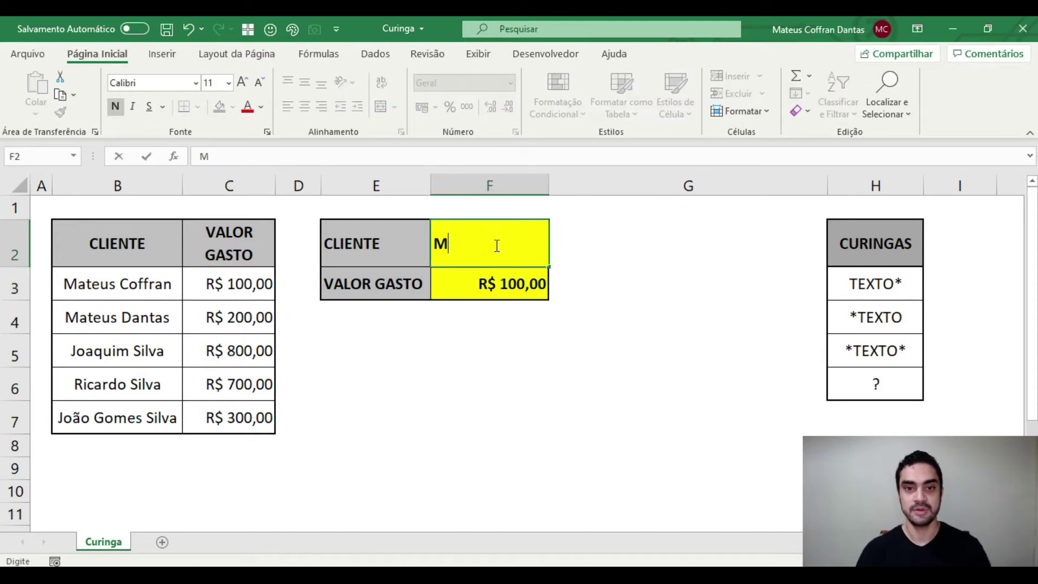
{"action": "type", "text": "ateus Dantas"}
{"action": "key", "text": "Return"}
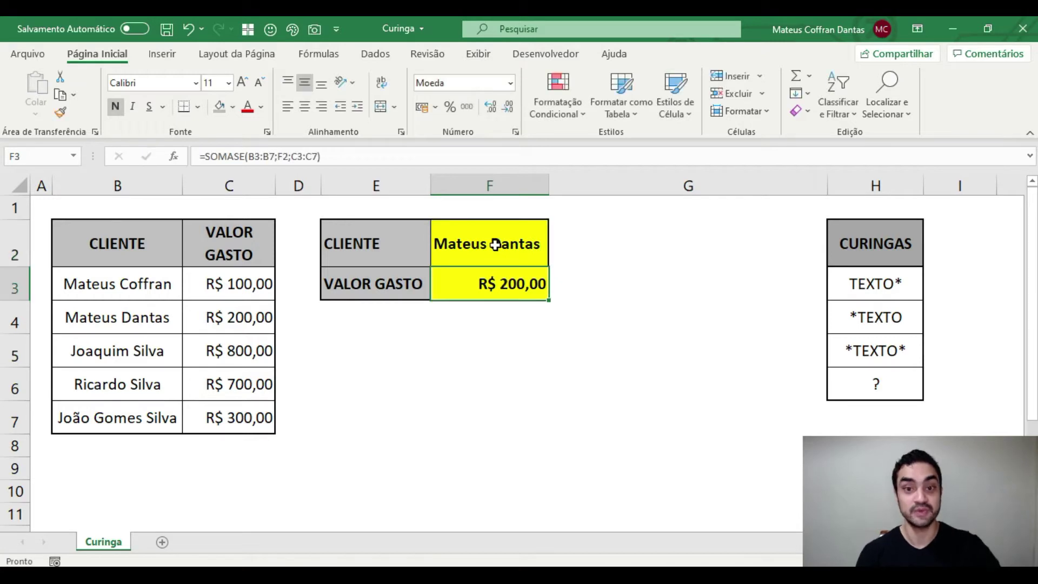
{"action": "left_click", "coordinate": [237, 316]}
{"action": "left_click", "coordinate": [477, 263]}
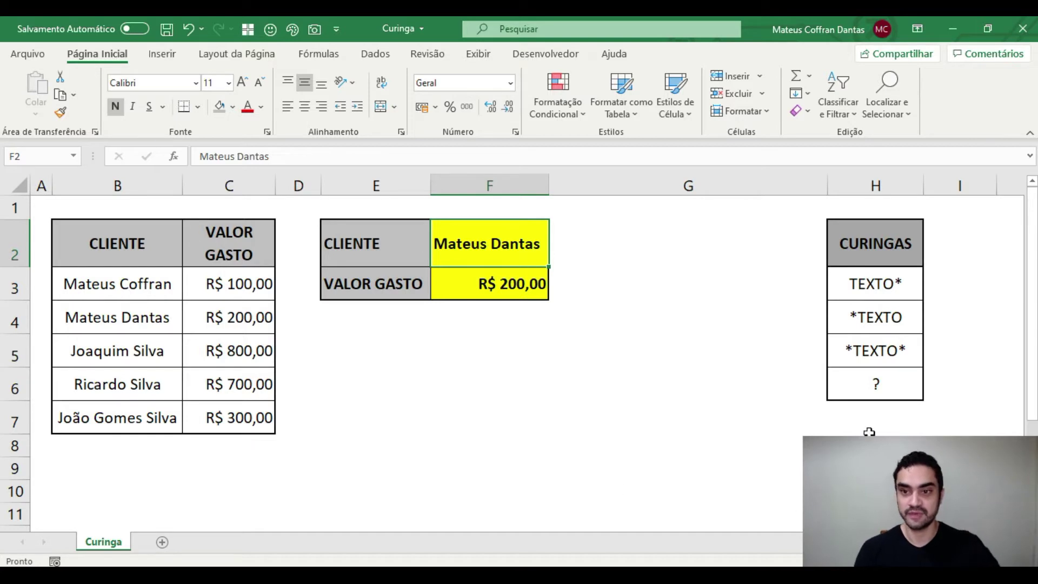
Set F2 to the first name shared by the first two clients followed by the * wildcard, and check the result against C3:C4.
{"action": "left_click_drag", "start_coordinate": [863, 283], "coordinate": [878, 390]}
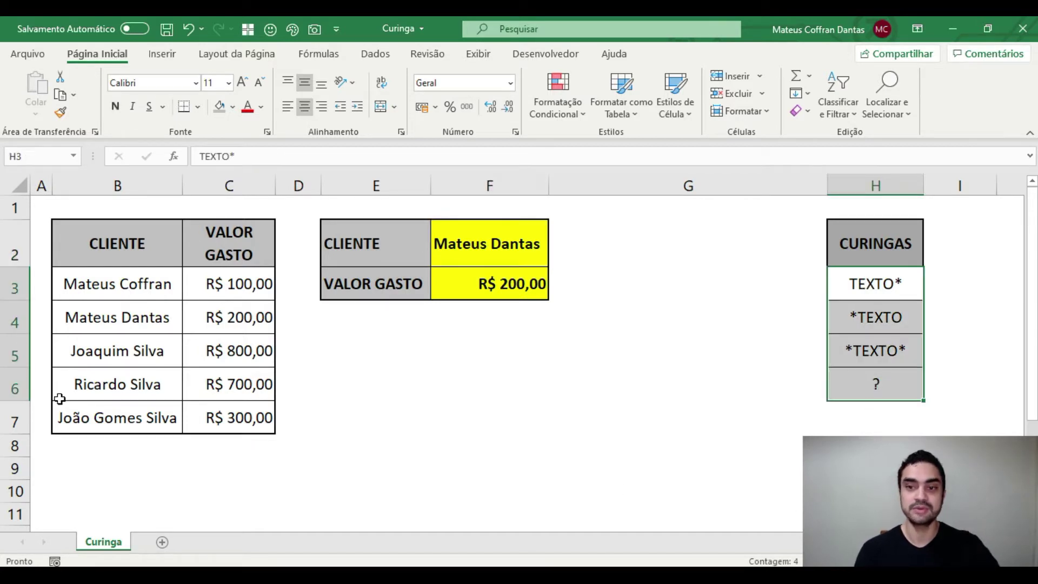
{"action": "left_click", "coordinate": [481, 259]}
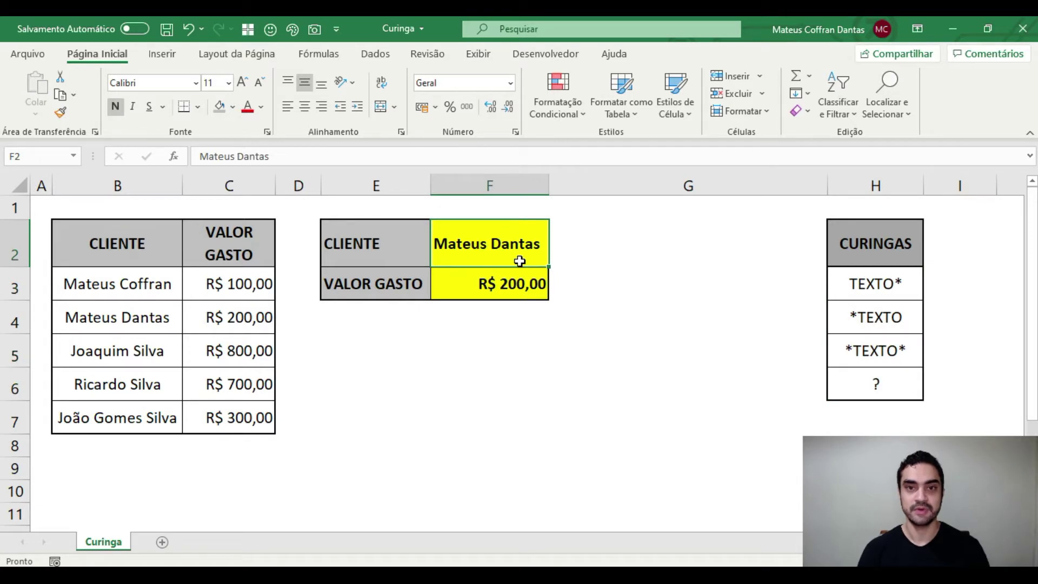
{"action": "type", "text": "Mateus"}
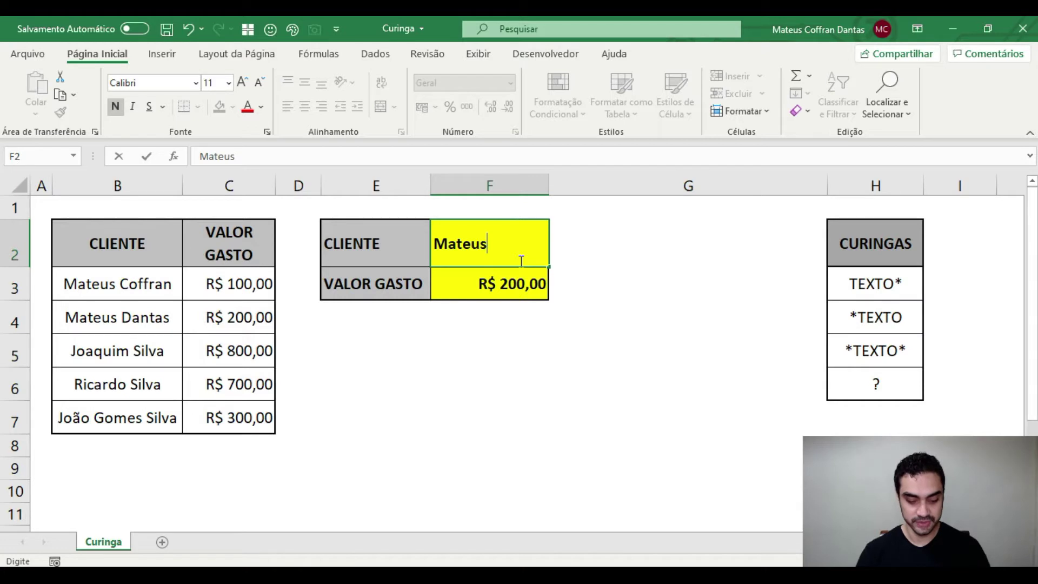
{"action": "type", "text": "*"}
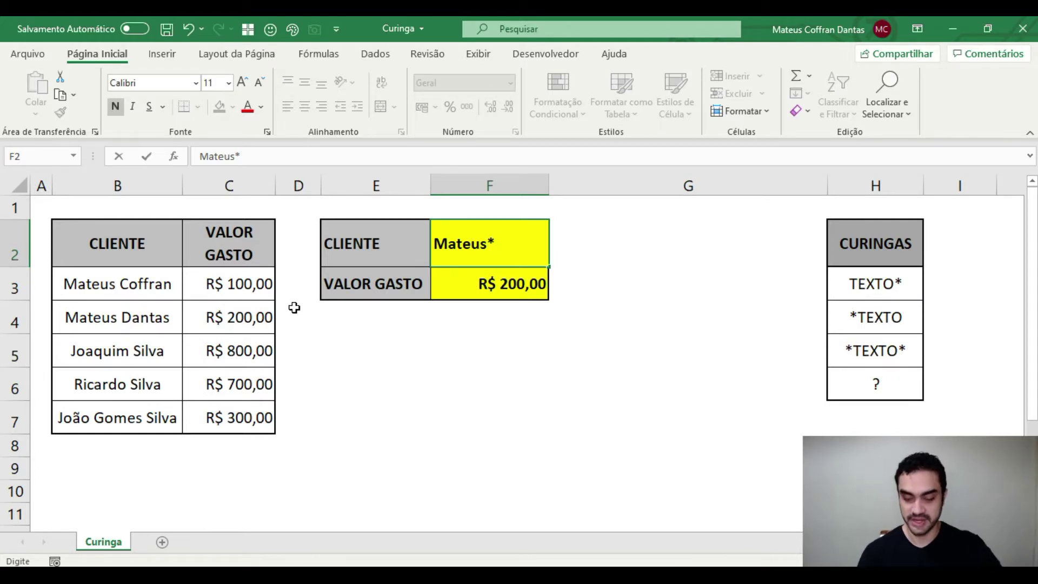
{"action": "key", "text": "Return"}
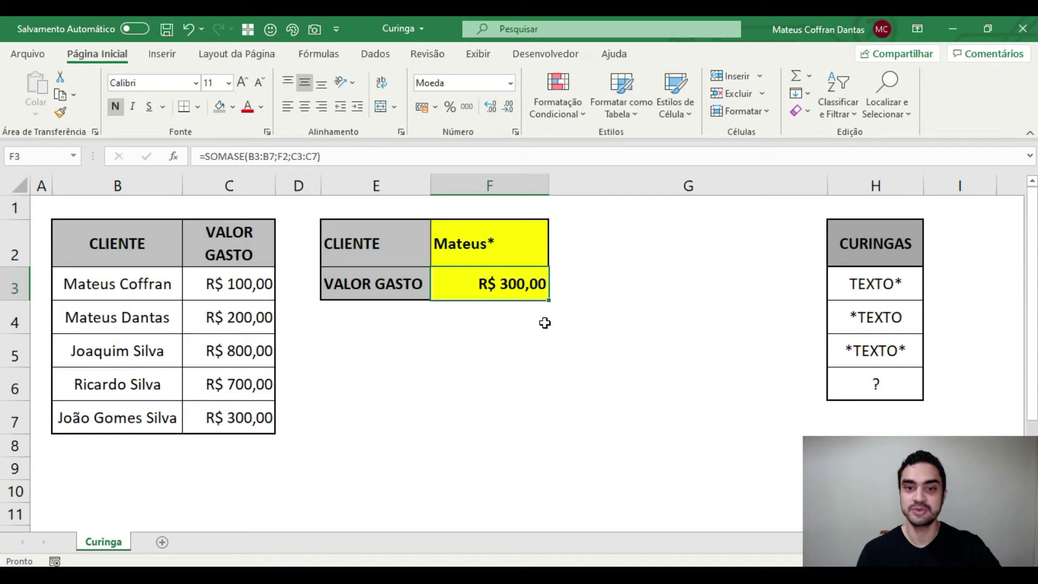
{"action": "left_click", "coordinate": [207, 284]}
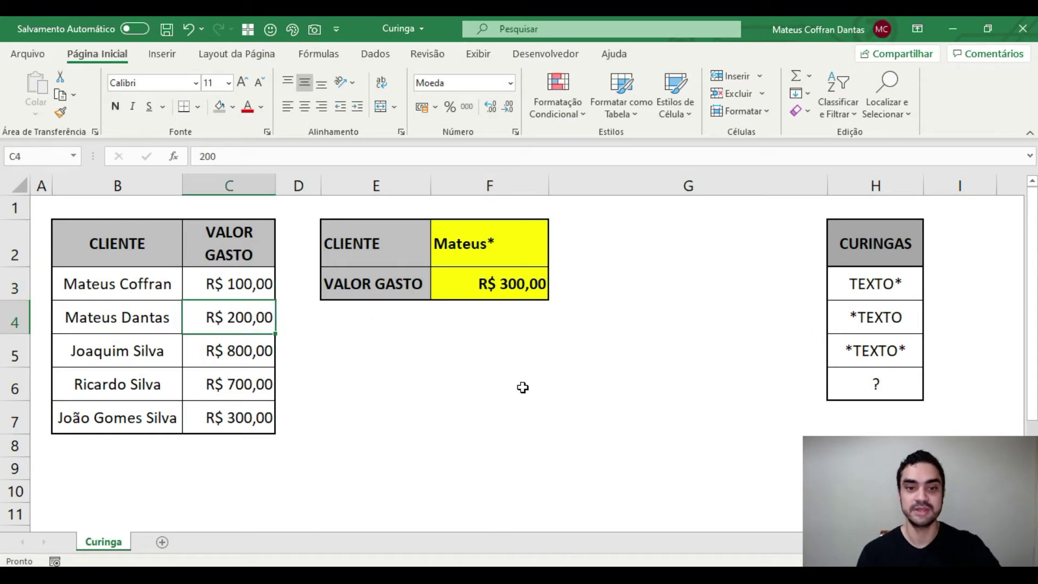
{"action": "left_click_drag", "start_coordinate": [268, 288], "coordinate": [243, 328]}
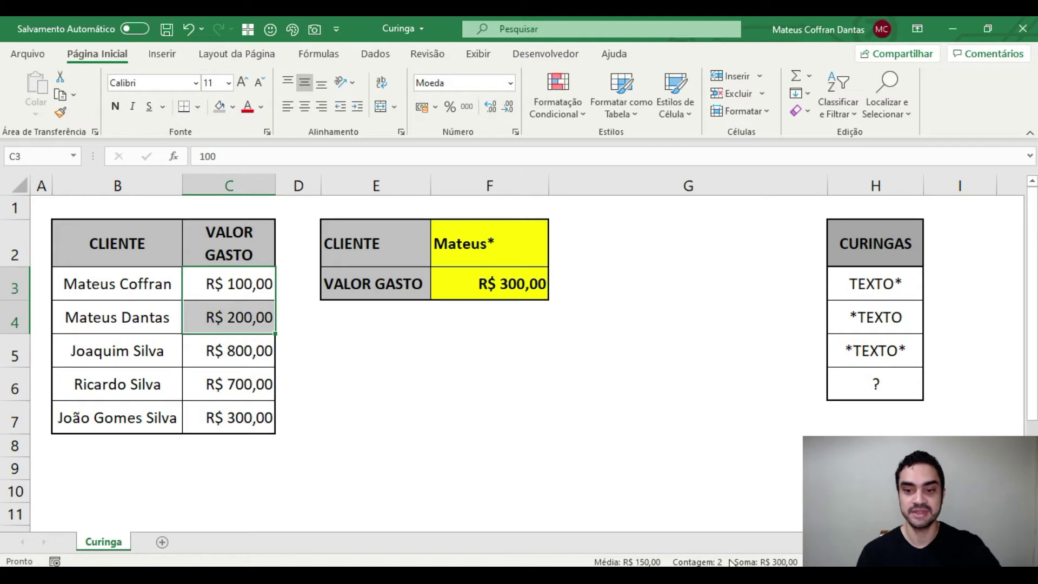
Try replacing the surname in B3 with random letters to test the wildcard criterion, and undo the edit.
{"action": "left_click", "coordinate": [462, 240]}
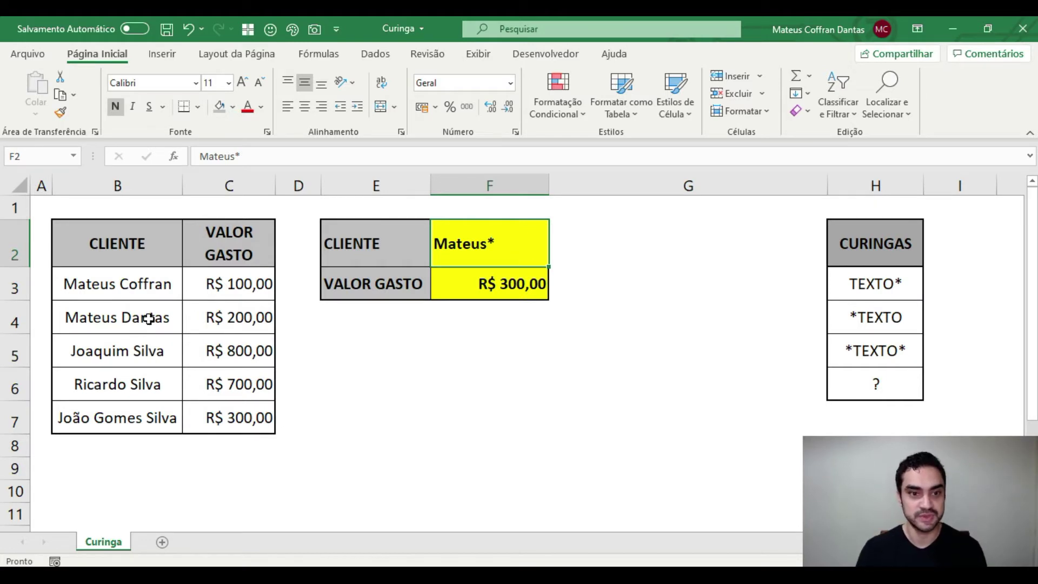
{"action": "double_click", "coordinate": [125, 284]}
{"action": "left_click_drag", "start_coordinate": [123, 284], "coordinate": [249, 298]}
{"action": "type", "text": "fajsdklfjaçlsdkfjlaskdjflçaksdjf"}
{"action": "key", "text": "Return"}
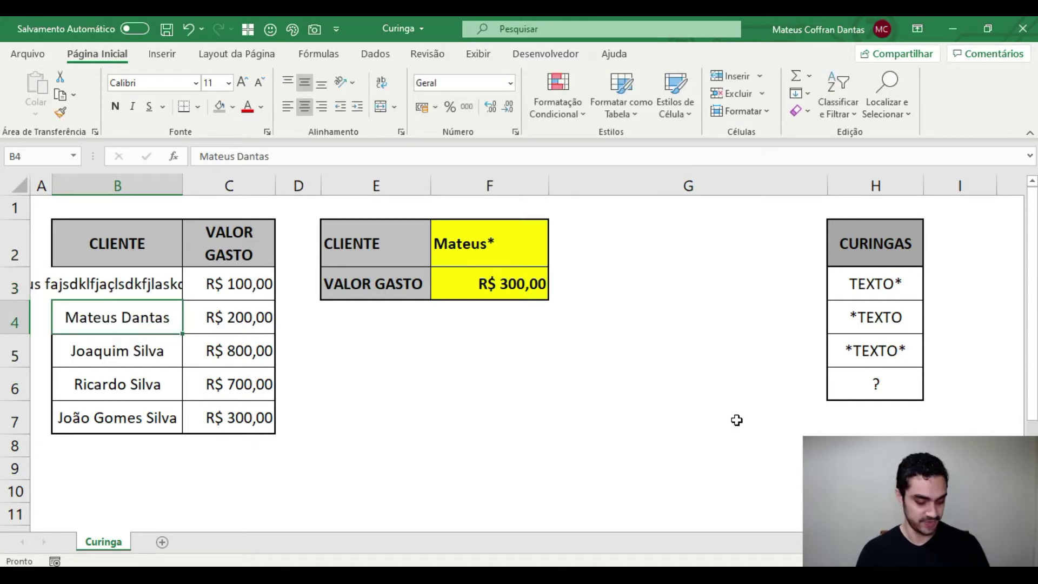
{"action": "key", "text": "ctrl+z"}
Set F2 to the * wildcard followed by the surname shared by the clients in B5:B7, and check the result against C5:C7.
{"action": "left_click", "coordinate": [492, 240]}
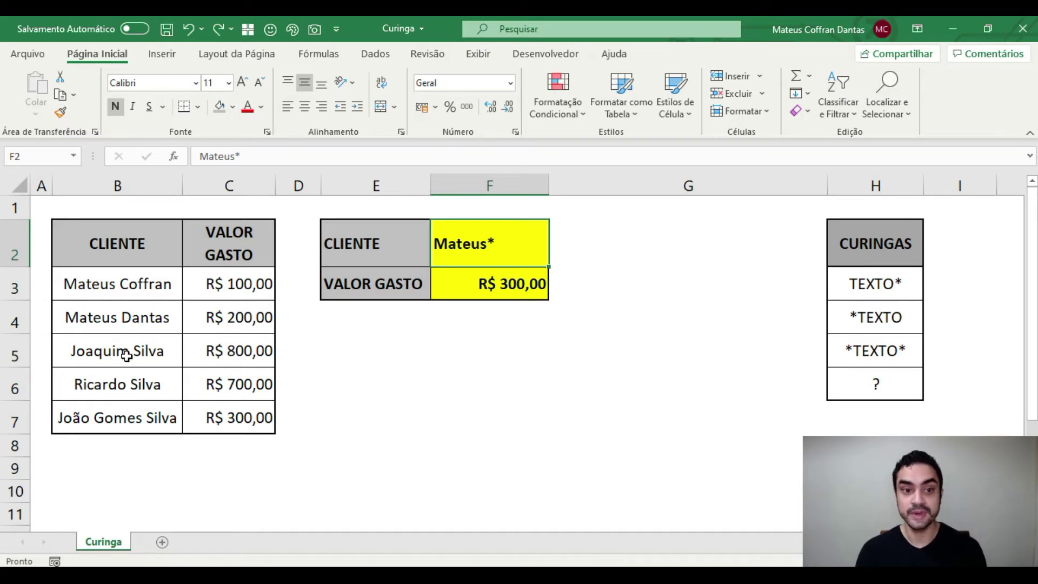
{"action": "left_click_drag", "start_coordinate": [126, 356], "coordinate": [123, 375]}
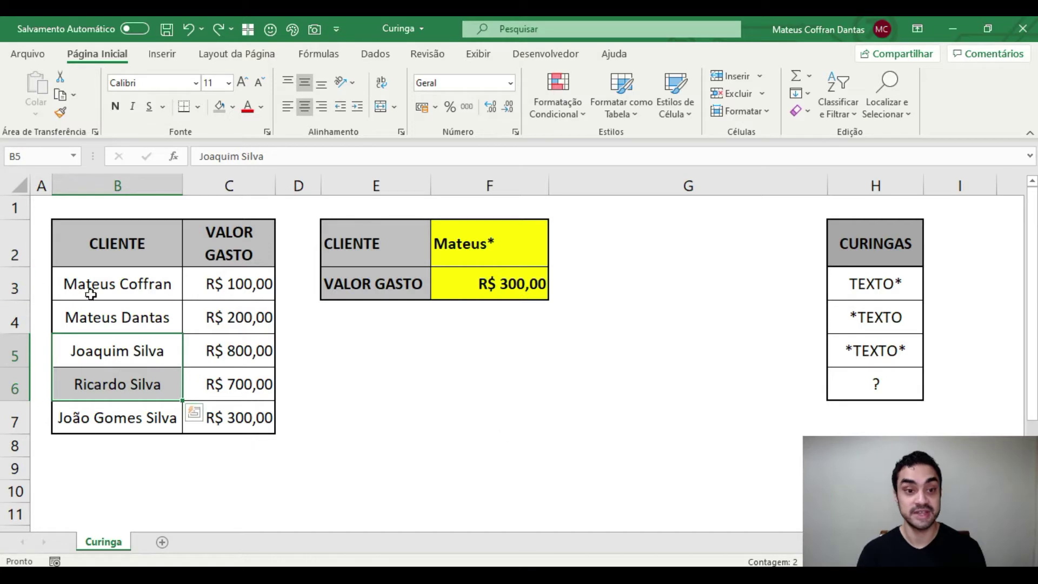
{"action": "left_click_drag", "start_coordinate": [145, 359], "coordinate": [144, 412]}
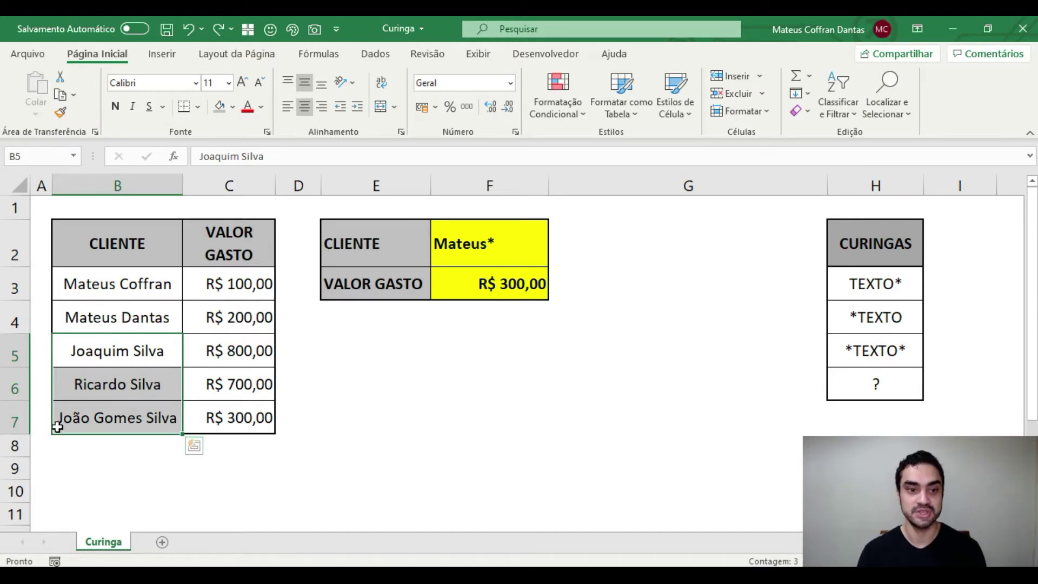
{"action": "left_click", "coordinate": [139, 351]}
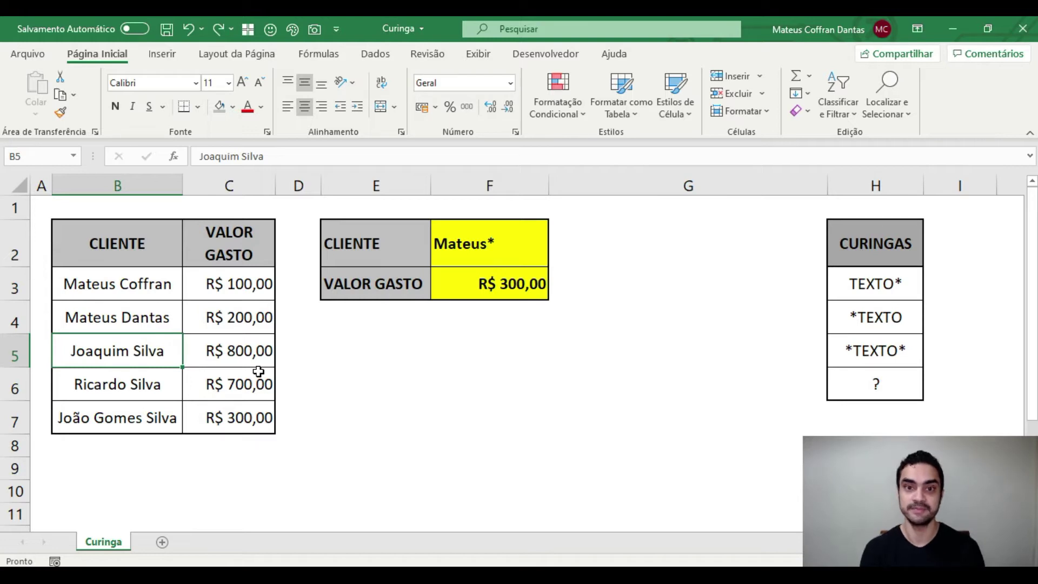
{"action": "left_click", "coordinate": [468, 246]}
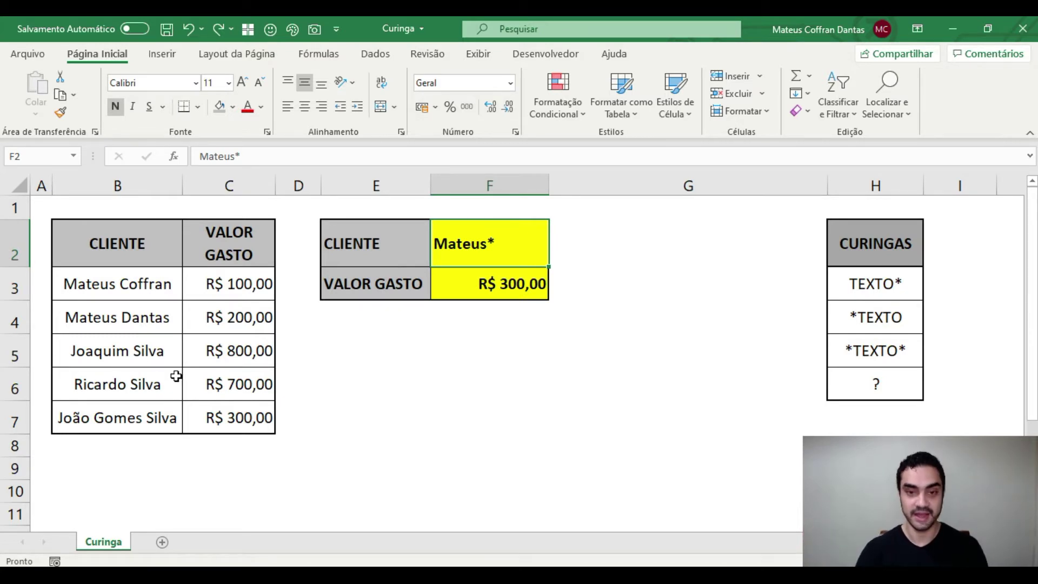
{"action": "type", "text": "*"}
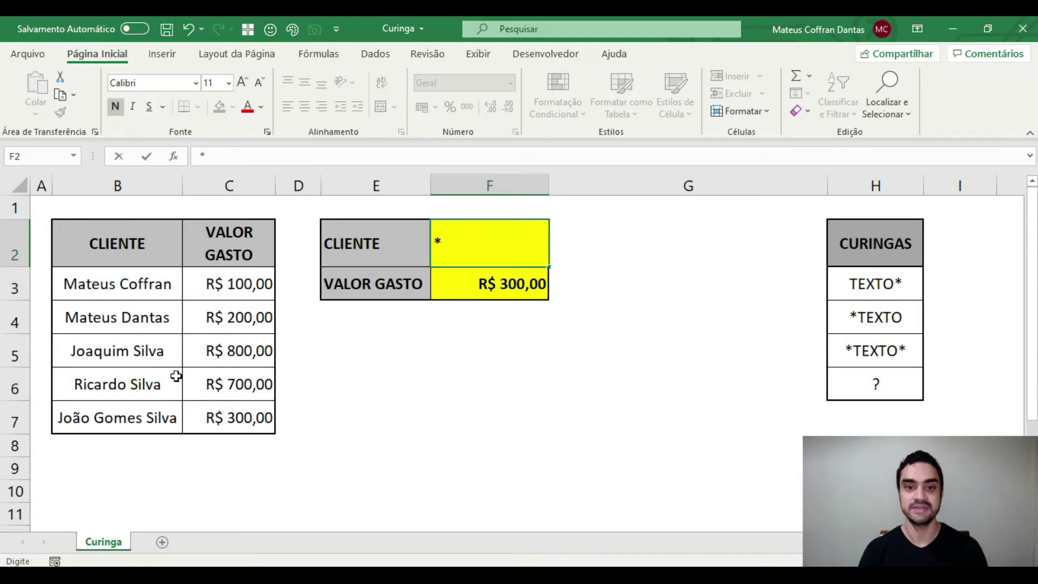
{"action": "type", "text": "Silva"}
{"action": "key", "text": "Return"}
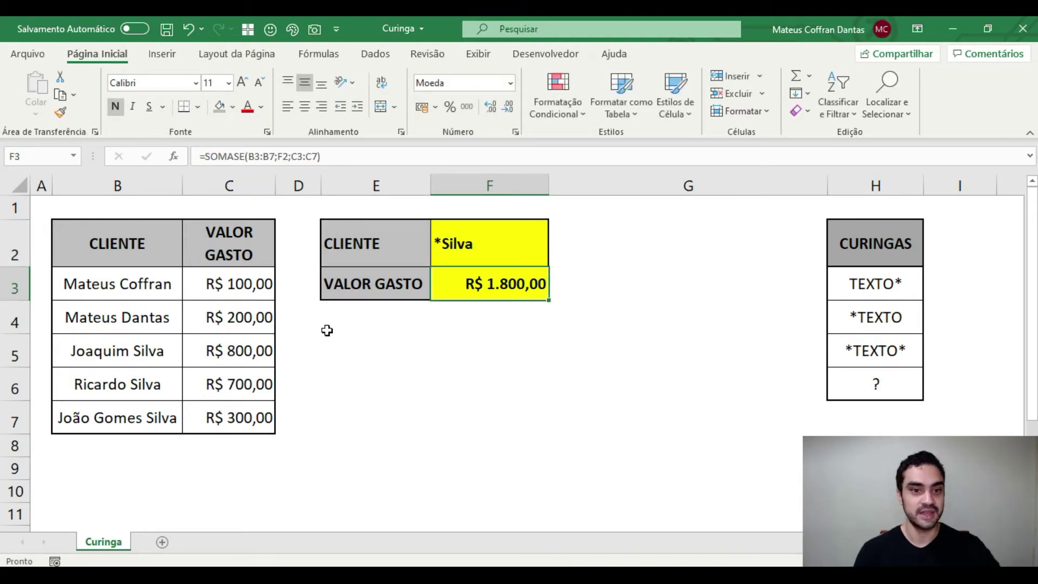
{"action": "left_click_drag", "start_coordinate": [202, 349], "coordinate": [213, 417]}
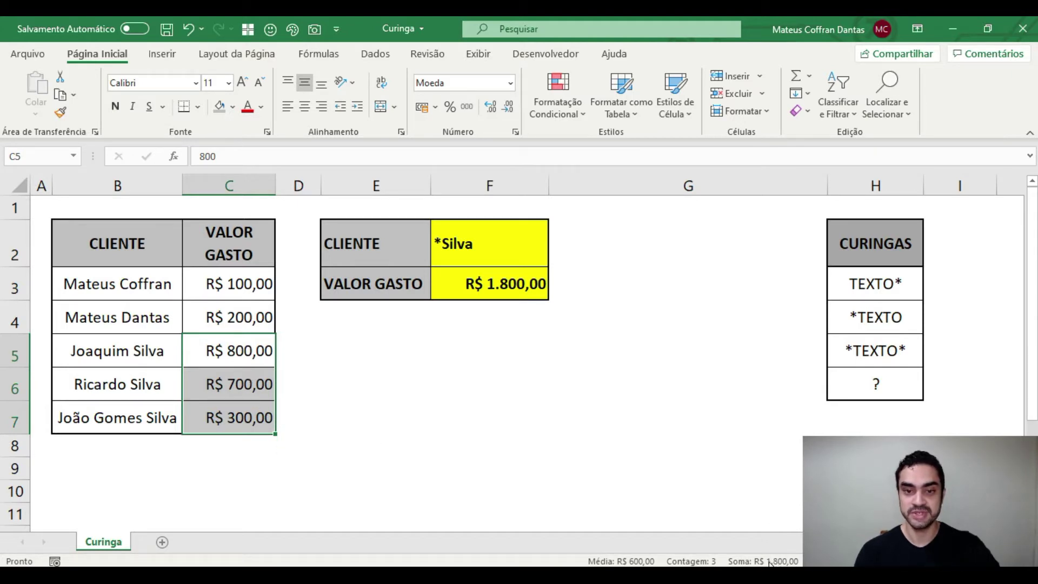
{"action": "left_click", "coordinate": [488, 286]}
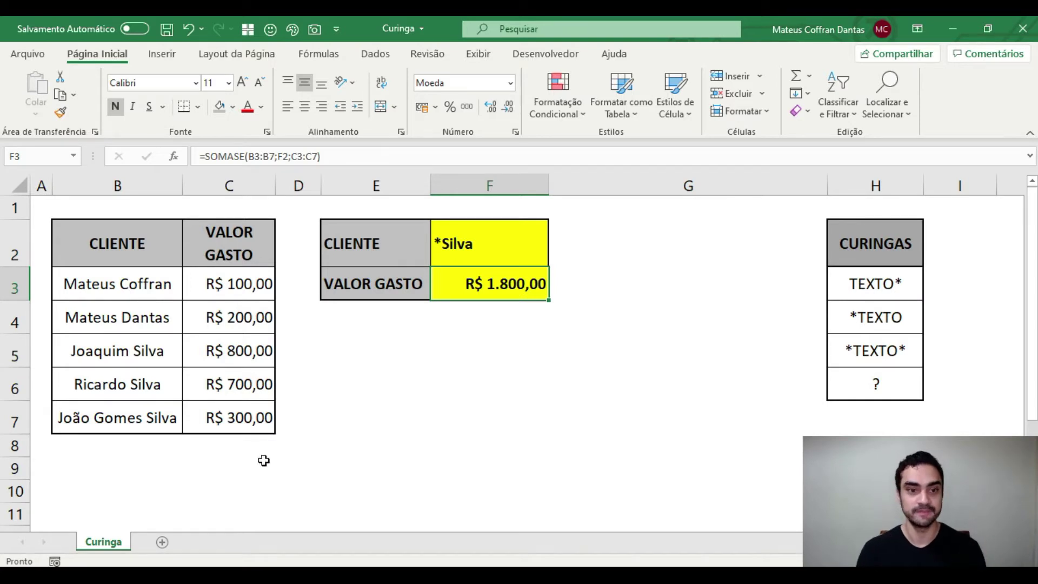
Try replacing the first name in B5 with random letters to test the leading wildcard, and undo the edit.
{"action": "double_click", "coordinate": [129, 354]}
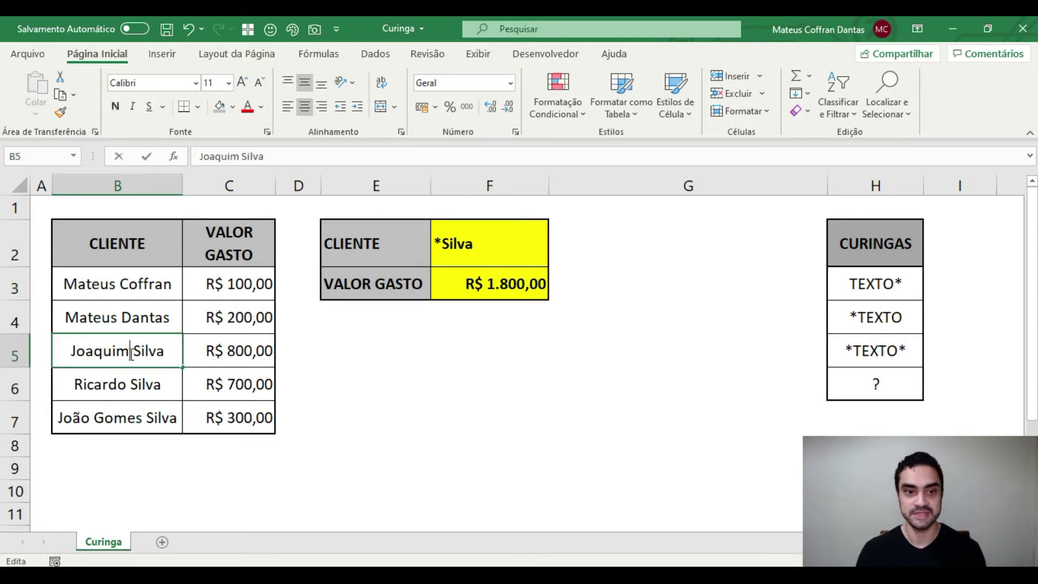
{"action": "double_click", "coordinate": [130, 354]}
{"action": "type", "text": "sfjklasdjflçaksdjflkasdjflçkj"}
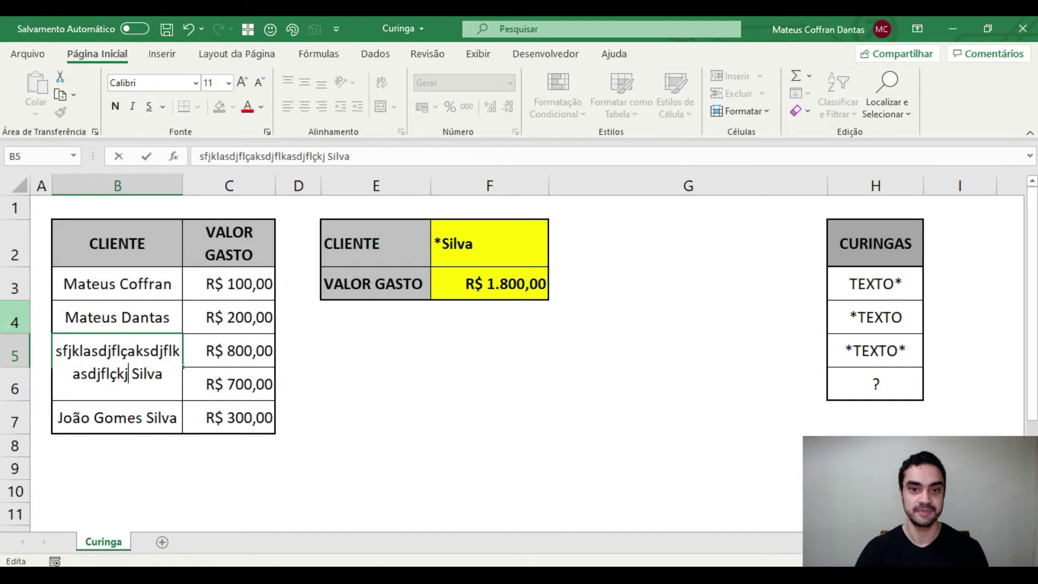
{"action": "key", "text": "Return"}
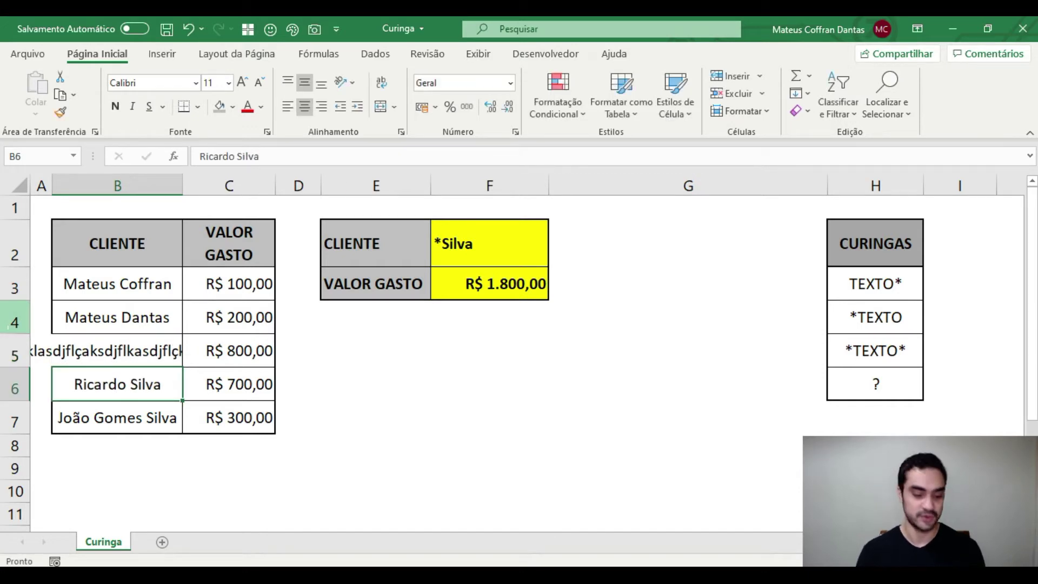
{"action": "key", "text": "ctrl+z"}
Replace the criterion in F2 with the middle name from B7 enclosed between two * wildcards, and compare the result with C7.
{"action": "left_click", "coordinate": [500, 237]}
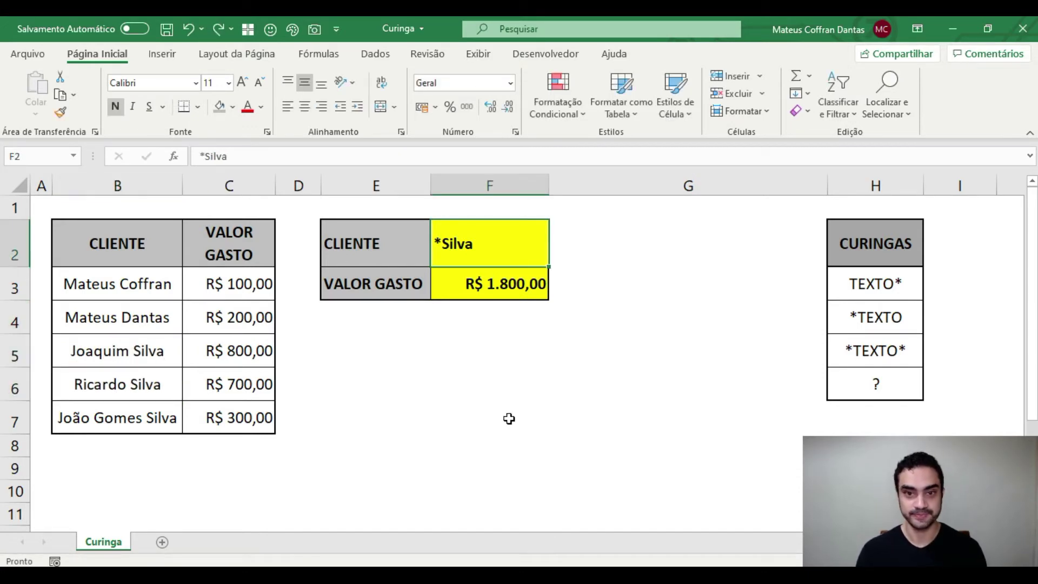
{"action": "key", "text": "Delete"}
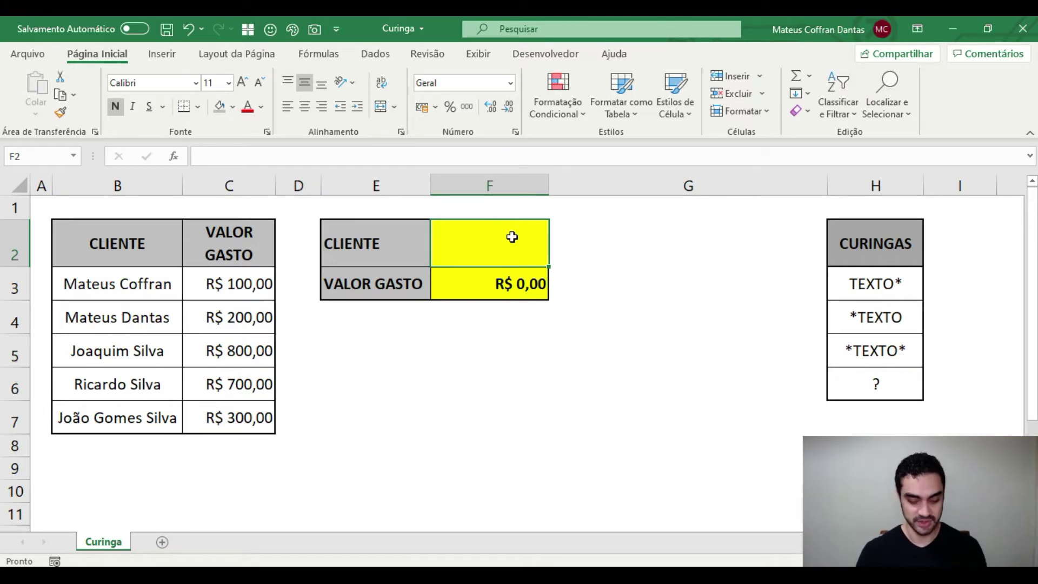
{"action": "type", "text": "*Gomes"}
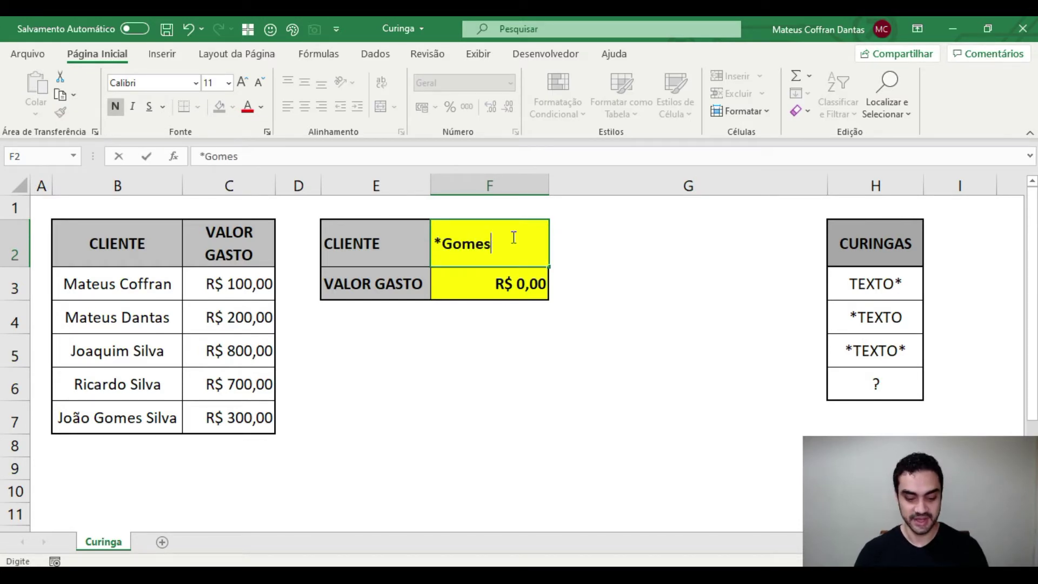
{"action": "type", "text": "*"}
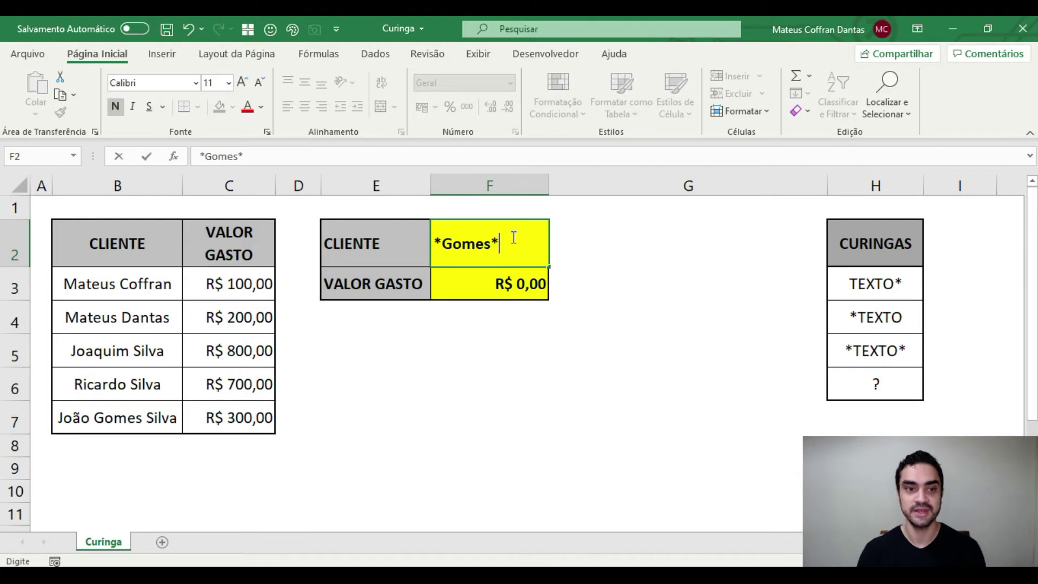
{"action": "key", "text": "Return"}
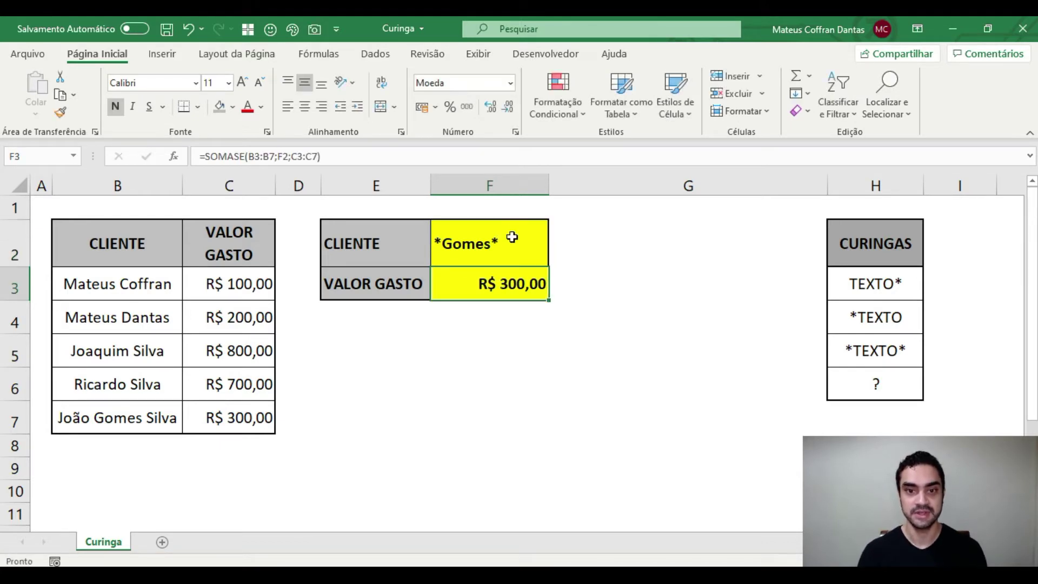
{"action": "left_click", "coordinate": [267, 422]}
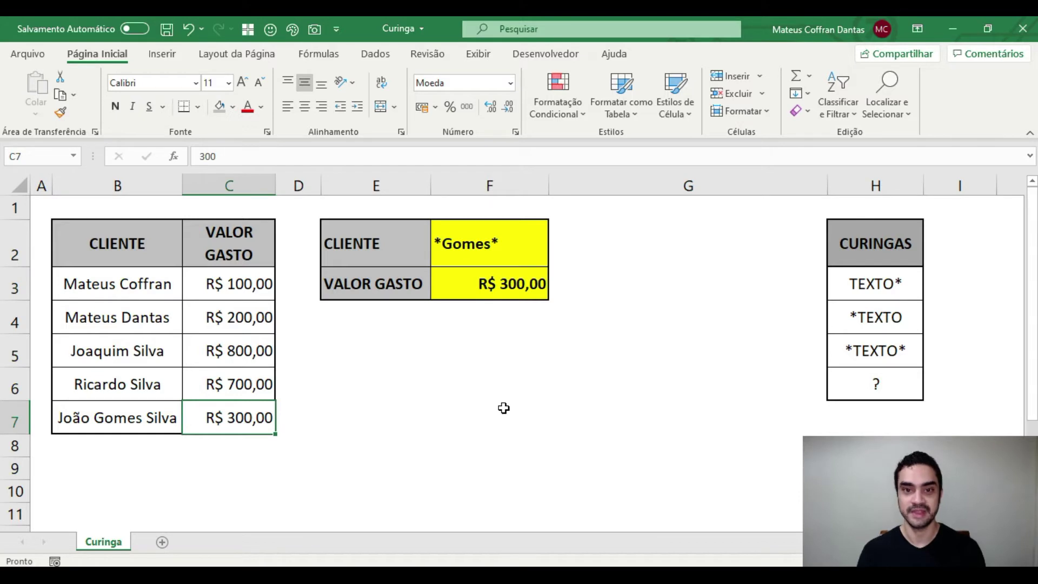
Replace the criterion in F2 with the first name from B3, a space and seven ? wildcards, and compare the result with C3.
{"action": "left_click", "coordinate": [464, 261]}
{"action": "key", "text": "Delete"}
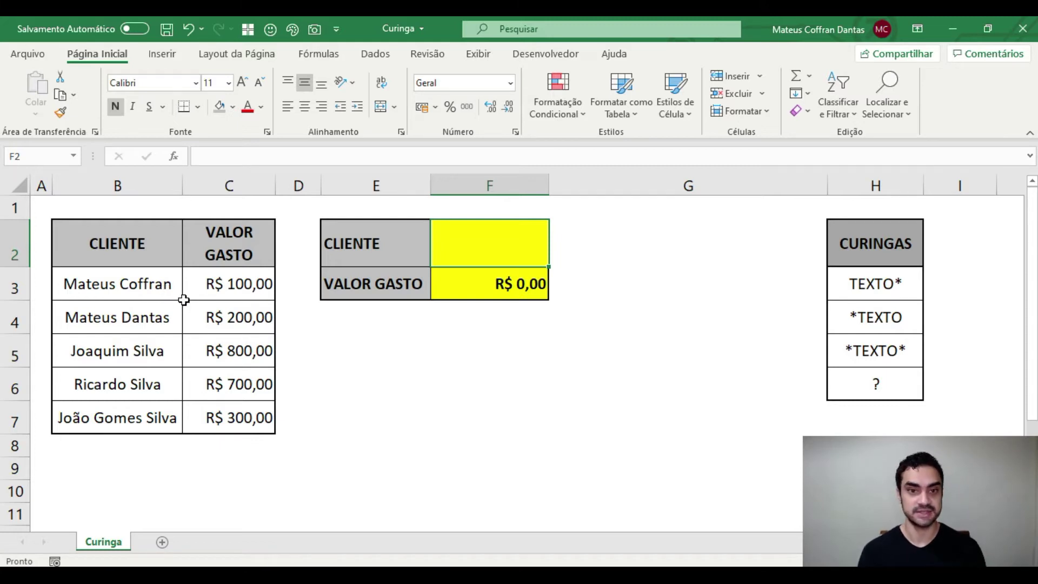
{"action": "type", "text": "Mateus"}
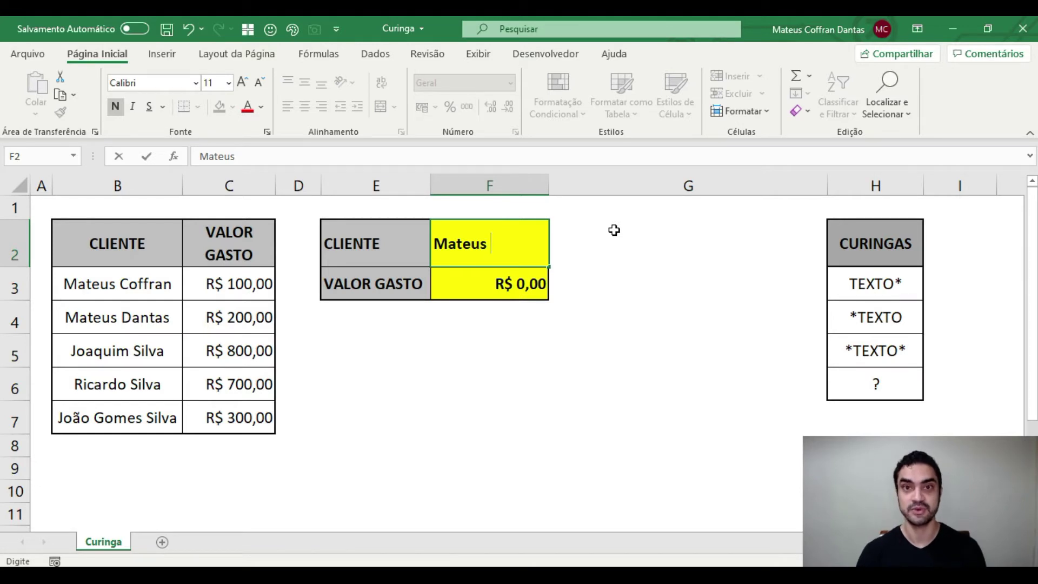
{"action": "type", "text": "???????"}
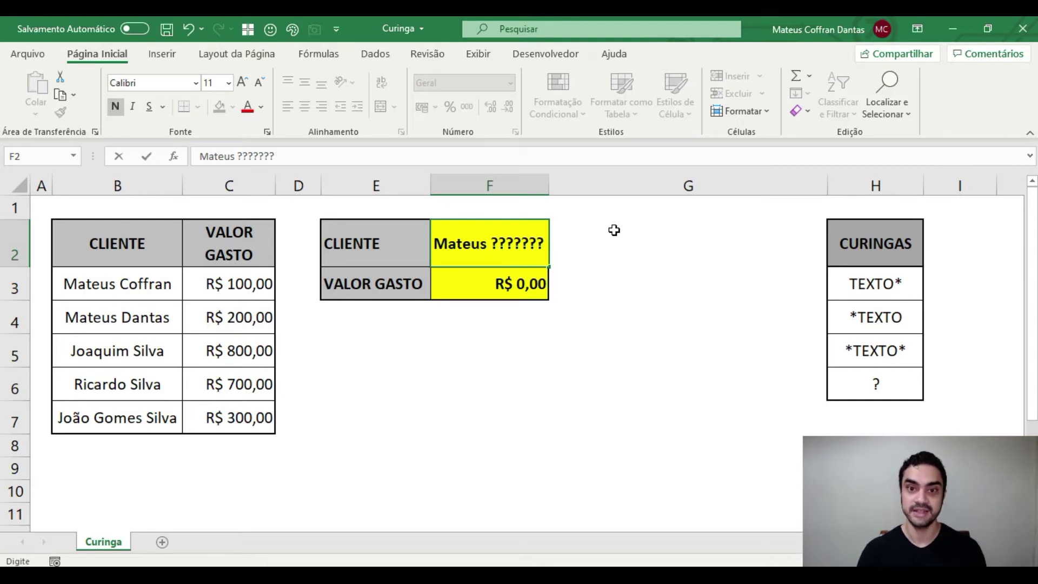
{"action": "key", "text": "Return"}
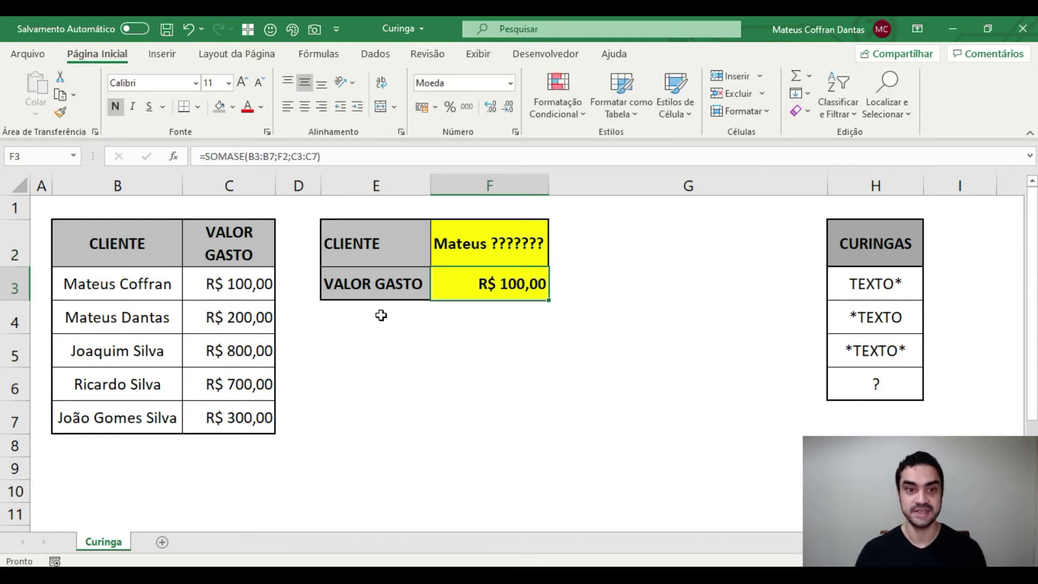
{"action": "left_click", "coordinate": [224, 270]}
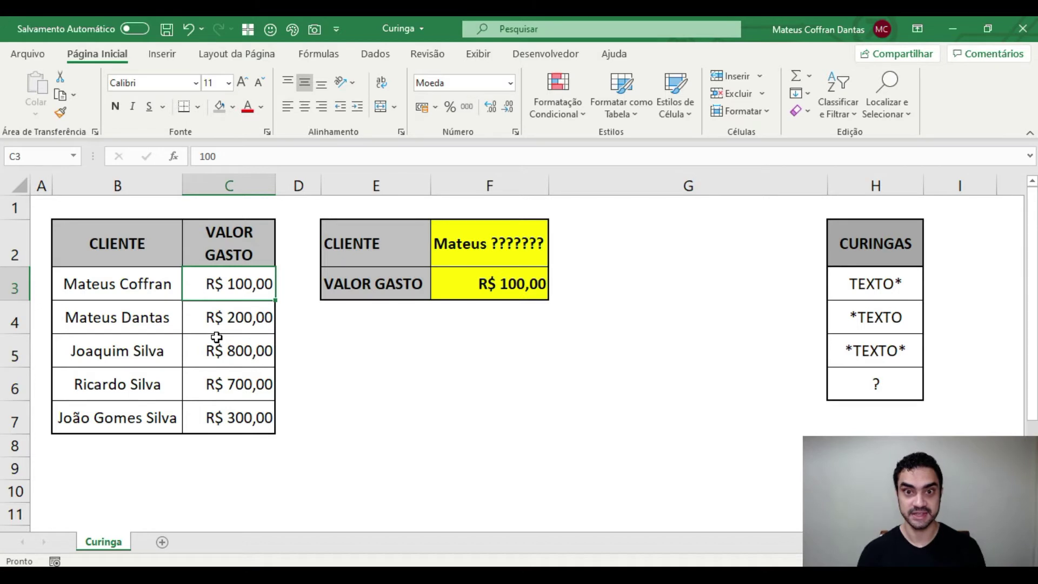
Shorten the criterion in F2 to six ? wildcards after the first name, and check the matching client in B4.
{"action": "double_click", "coordinate": [508, 243]}
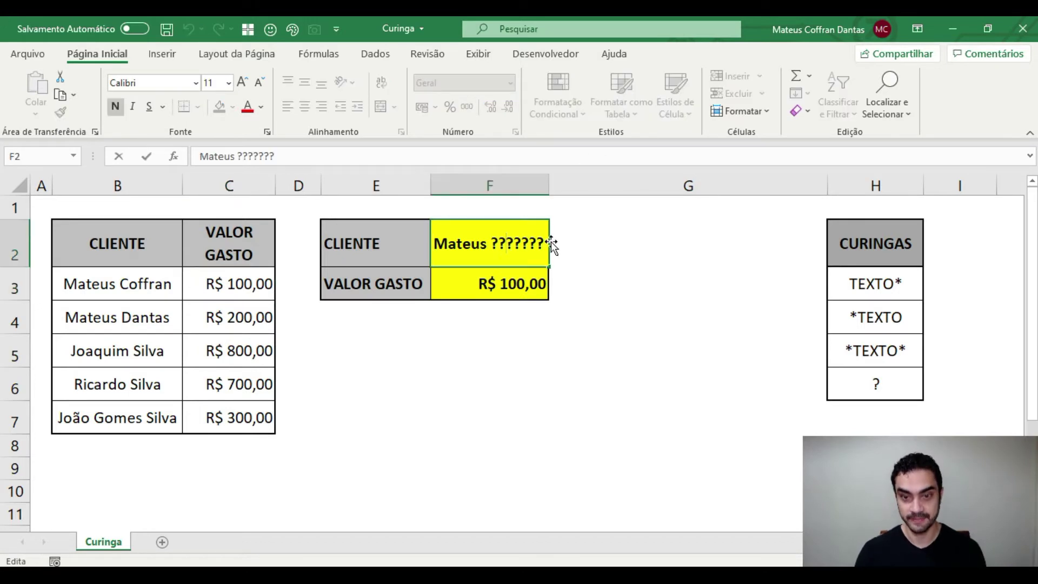
{"action": "key", "text": "BackSpace"}
{"action": "key", "text": "Return"}
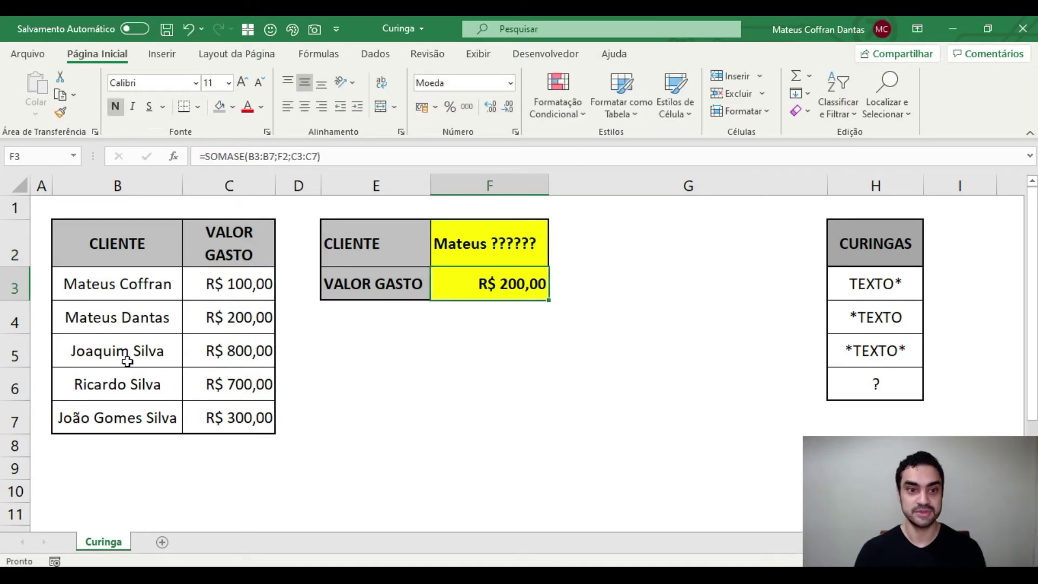
{"action": "left_click", "coordinate": [88, 326]}
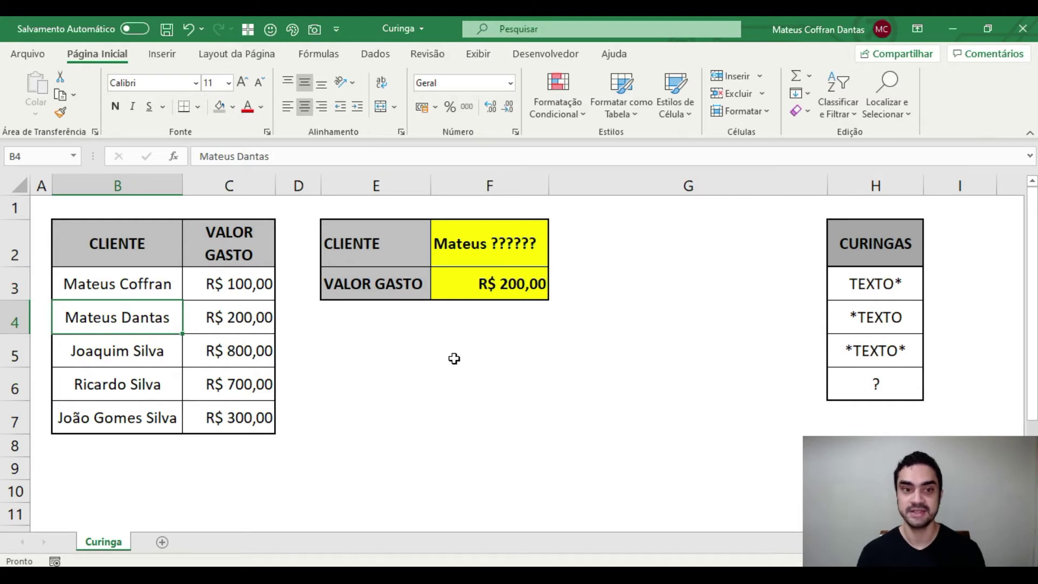
Extend the criterion in F2 to eight ? wildcards after the first name to test a longer surname length.
{"action": "left_click", "coordinate": [540, 244]}
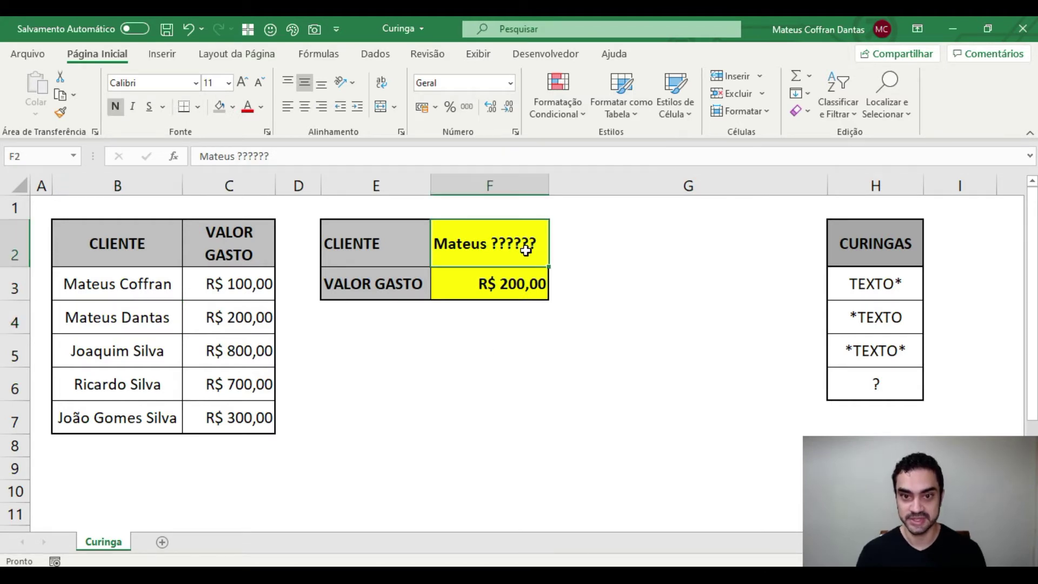
{"action": "double_click", "coordinate": [538, 239]}
{"action": "type", "text": "??"}
{"action": "key", "text": "Return"}
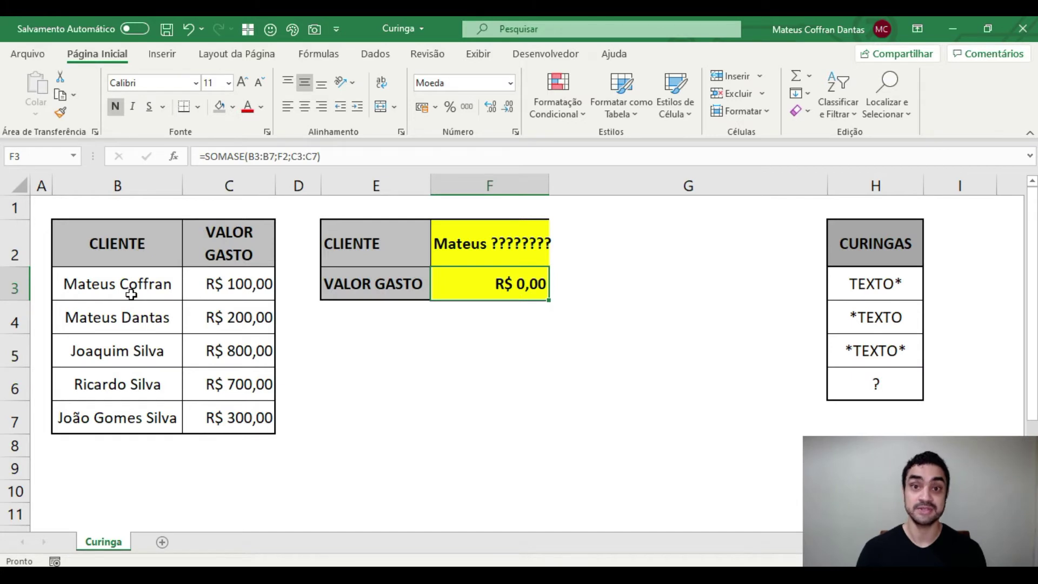
Clear the criterion in F2 and enter the first name from B3 followed by the * wildcard.
{"action": "left_click", "coordinate": [518, 253]}
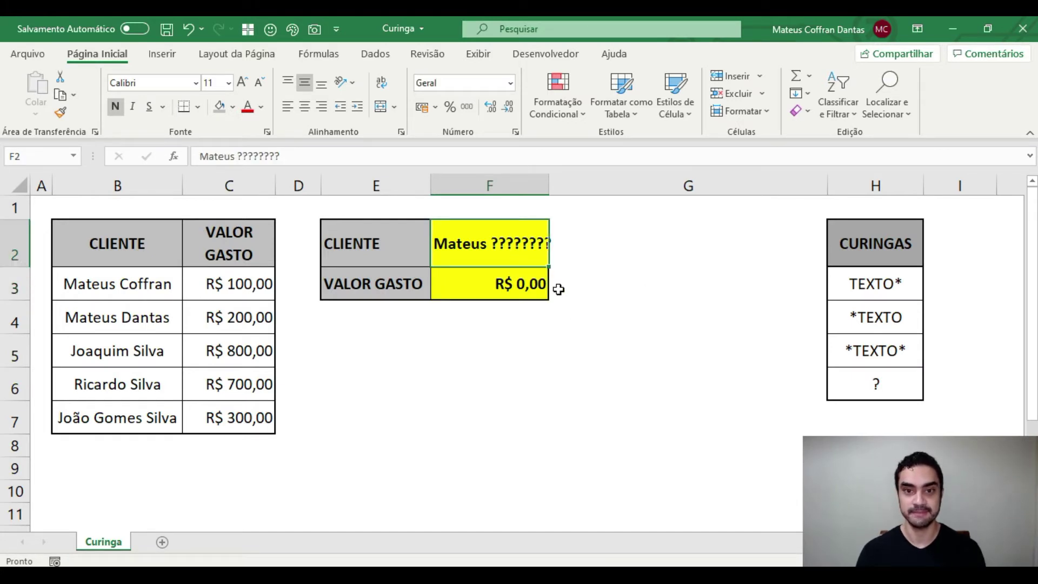
{"action": "key", "text": "Delete"}
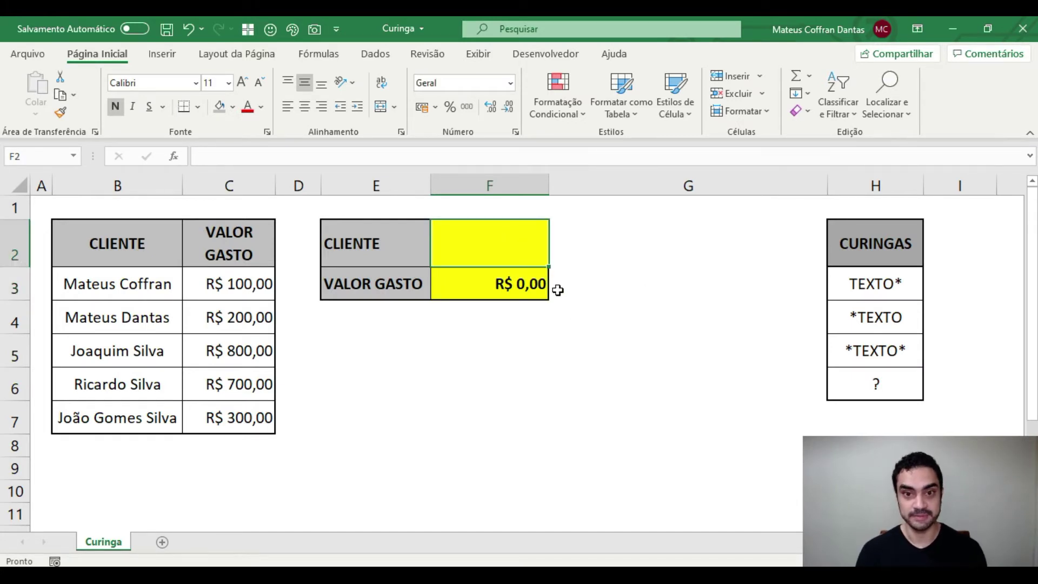
{"action": "left_click", "coordinate": [471, 274]}
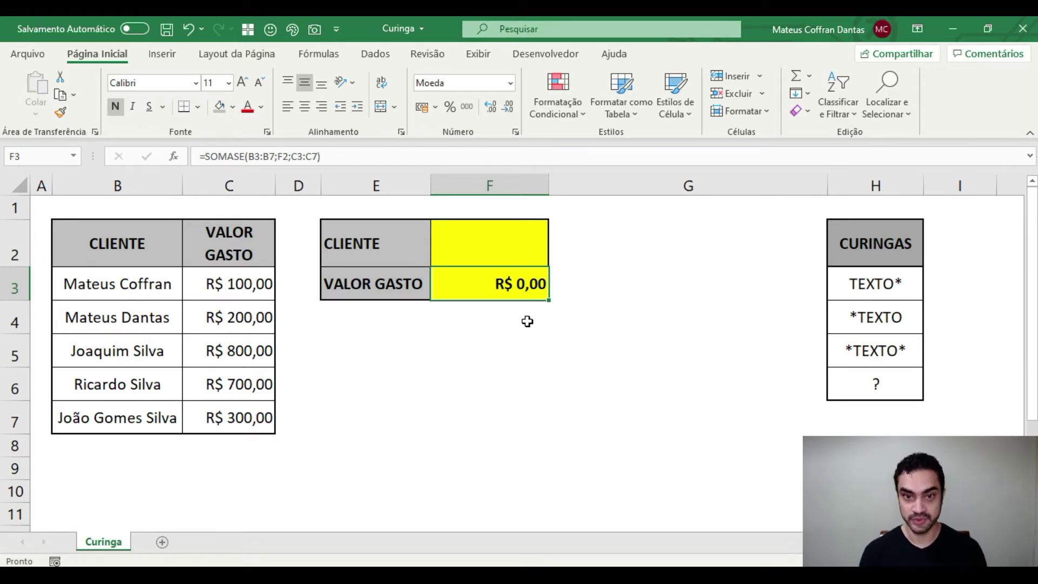
{"action": "key", "text": "Up"}
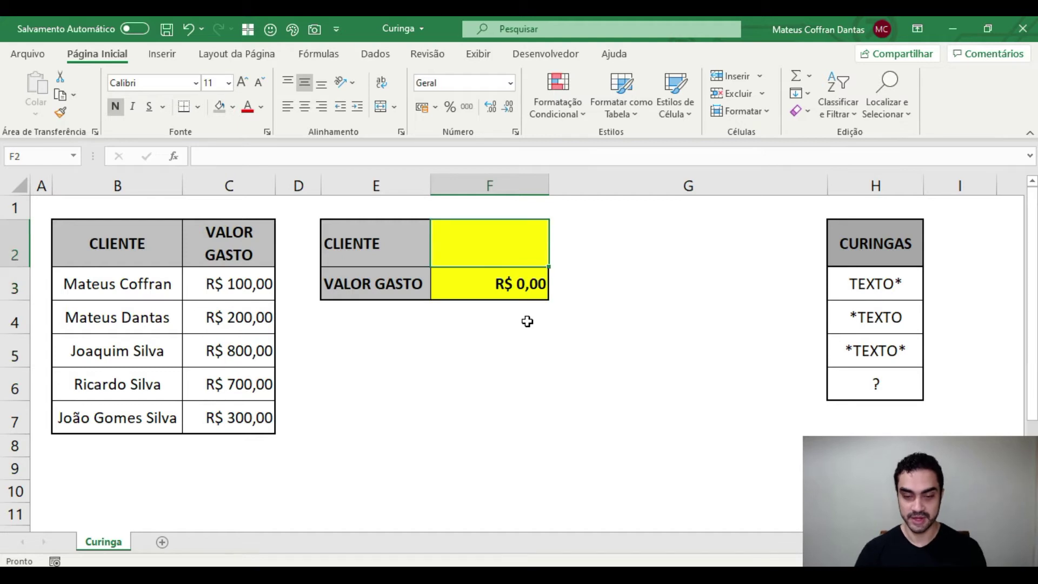
{"action": "type", "text": "Mateus*"}
{"action": "key", "text": "Return"}
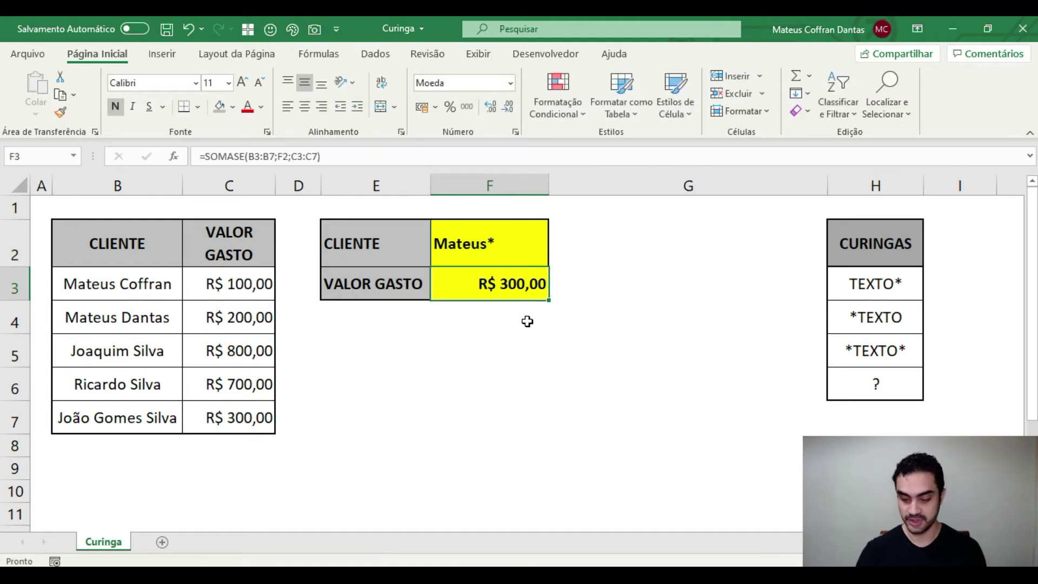
Replace the formula in F3 with =CONT.SE(B3:B7;F2) to count the clients matching the wildcard criterion.
{"action": "key", "text": "Delete"}
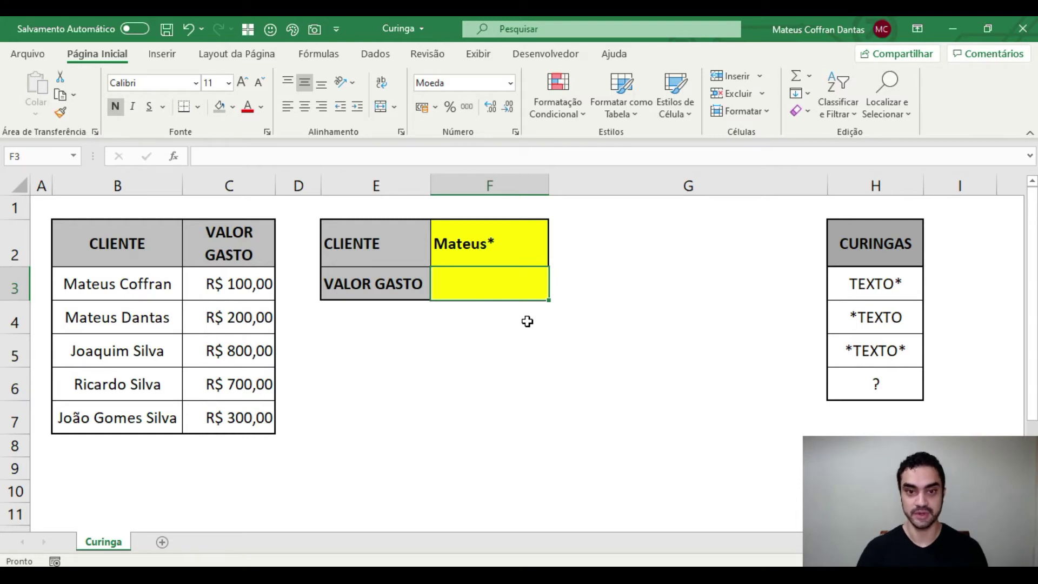
{"action": "type", "text": "=cont"}
{"action": "key", "text": "Down"}
{"action": "key", "text": "Tab"}
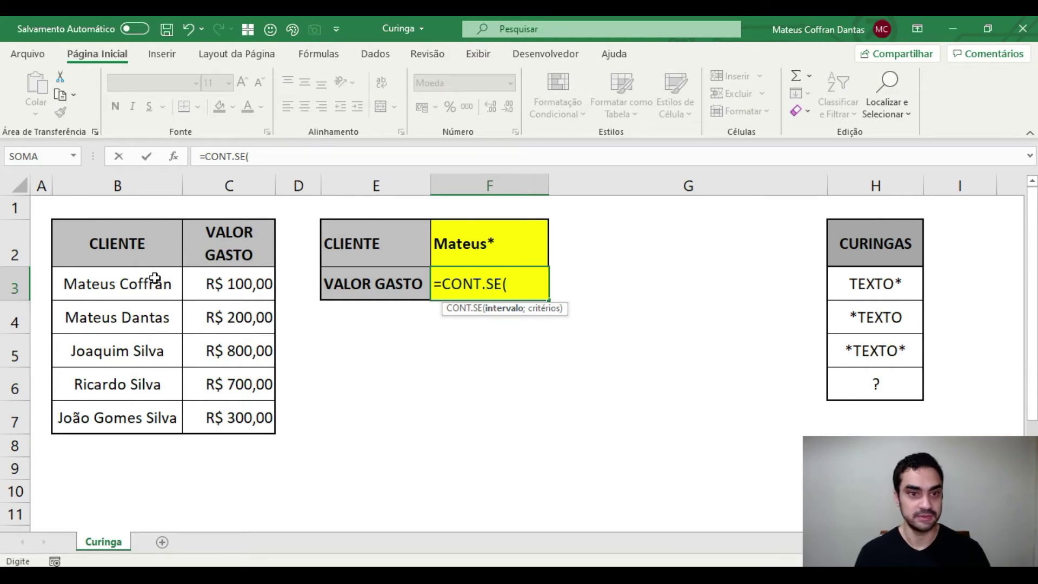
{"action": "left_click_drag", "start_coordinate": [131, 283], "coordinate": [120, 419]}
{"action": "type", "text": ";"}
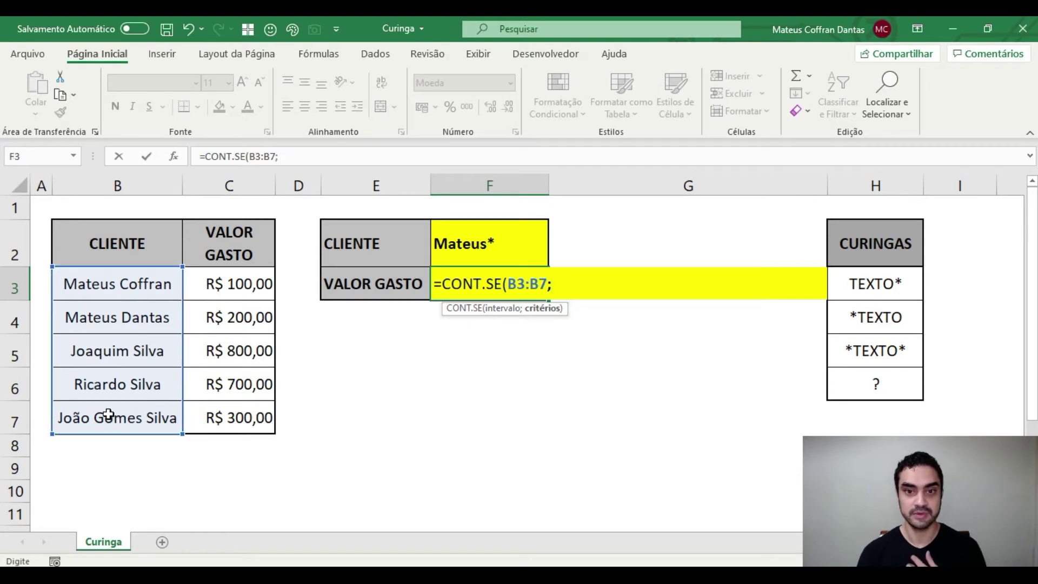
{"action": "left_click", "coordinate": [473, 246]}
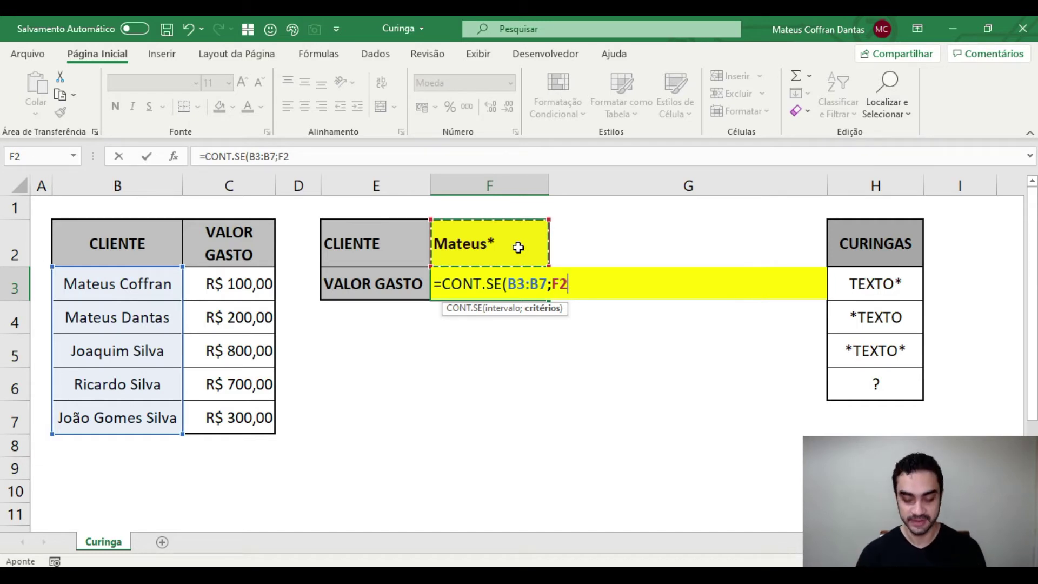
{"action": "type", "text": ")"}
{"action": "key", "text": "Return"}
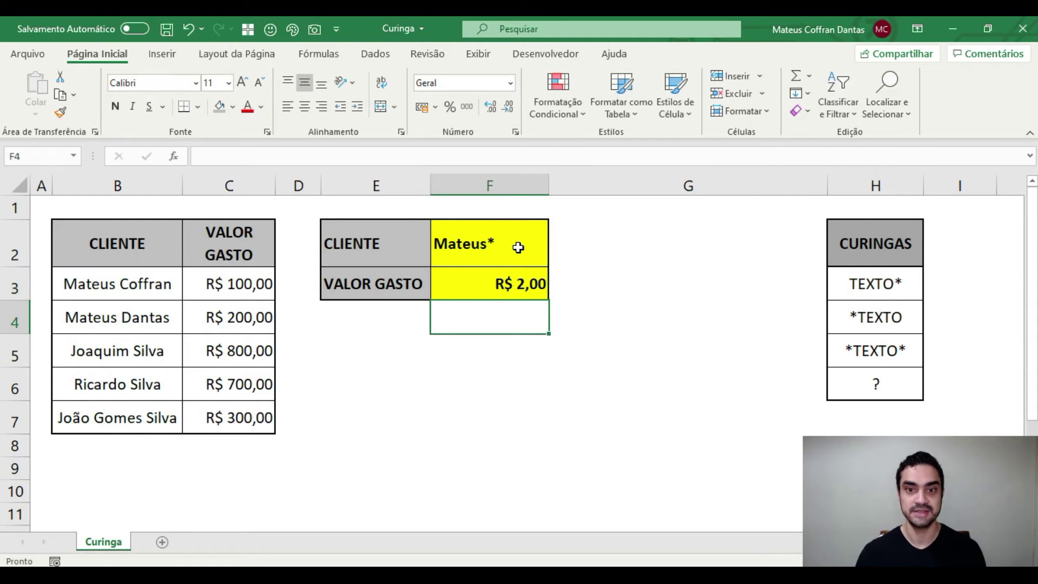
Format F3 as a number without decimal places and compare the count with the matching clients in B3 and B4.
{"action": "left_click", "coordinate": [453, 276]}
{"action": "key", "text": "ctrl+shift+1"}
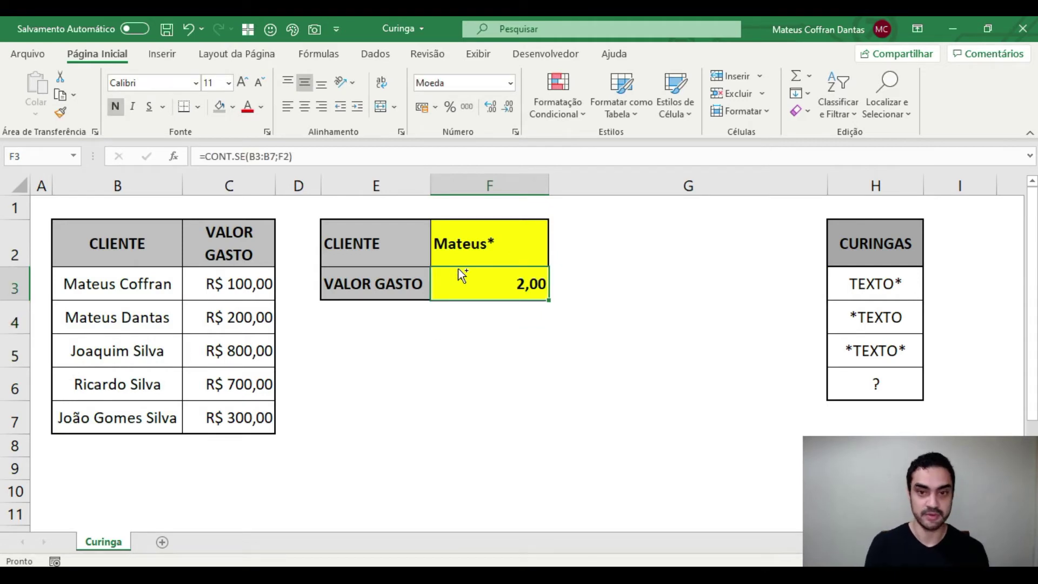
{"action": "key", "text": "alt"}
{"action": "key", "text": "c"}
{"action": "key", "text": "9"}
{"action": "key", "text": "alt"}
{"action": "key", "text": "c"}
{"action": "key", "text": "9"}
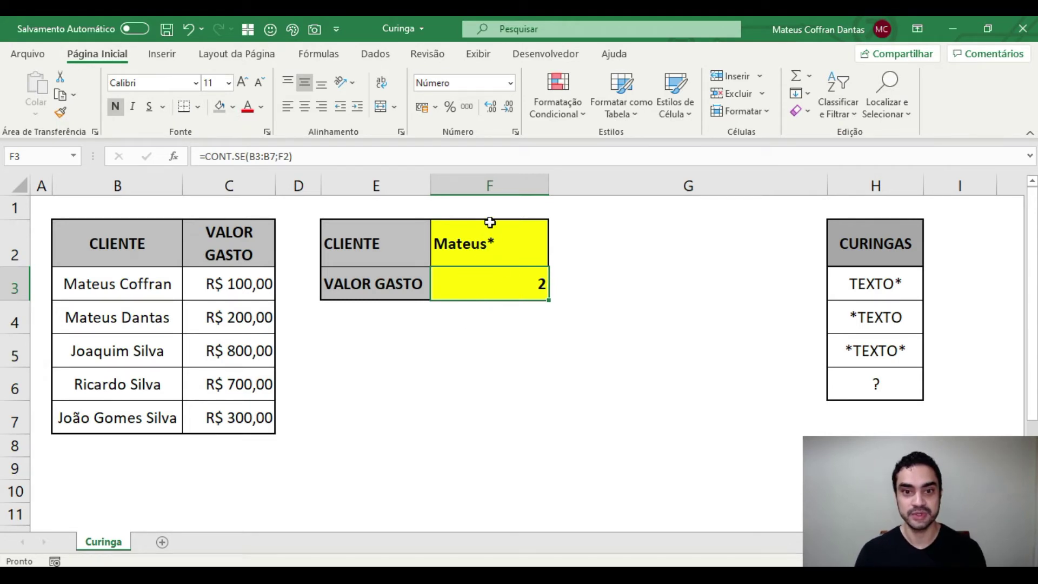
{"action": "left_click", "coordinate": [135, 290]}
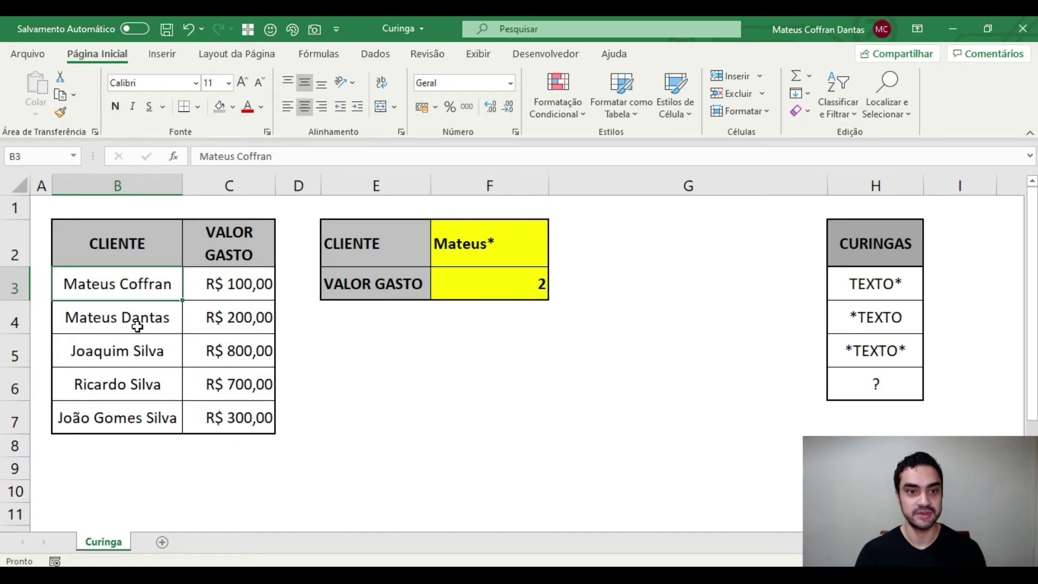
{"action": "left_click", "coordinate": [137, 326]}
{"action": "left_click", "coordinate": [503, 283]}
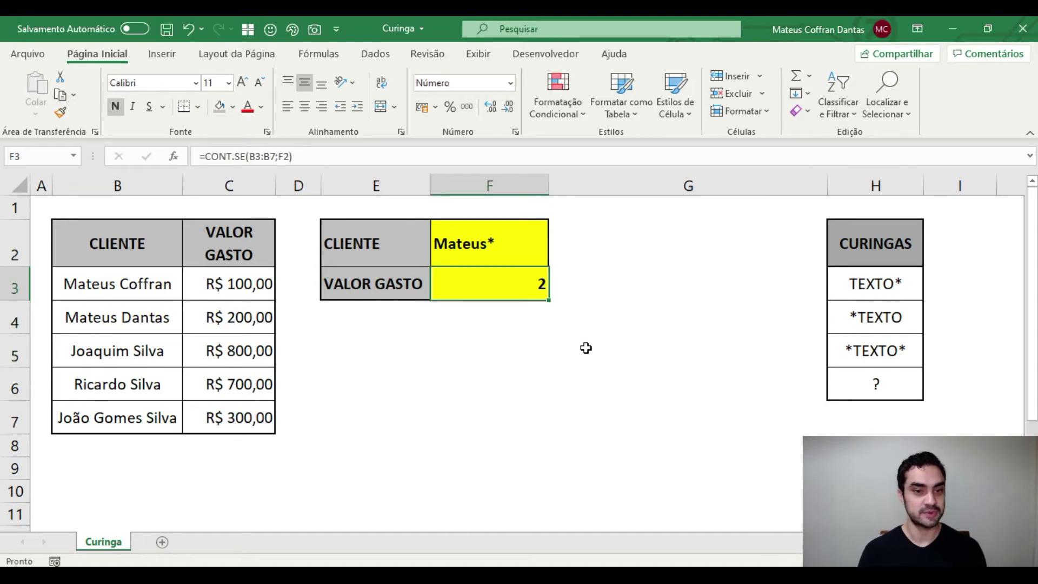
Replace the criterion in F2 with the * wildcard followed by the surname in B5, and check the matching clients in B5:B7.
{"action": "double_click", "coordinate": [496, 236]}
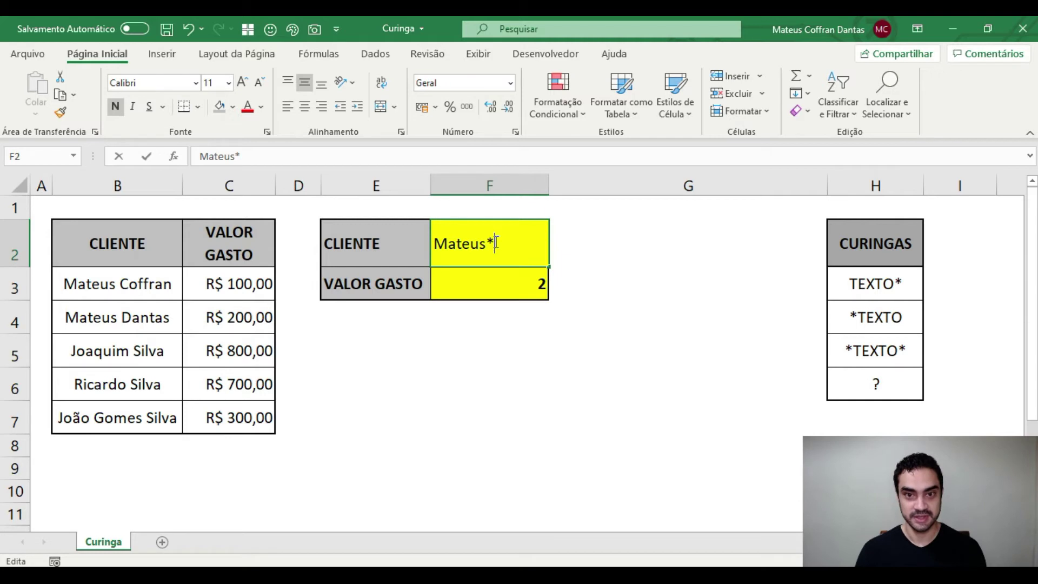
{"action": "left_click_drag", "start_coordinate": [496, 237], "coordinate": [318, 204]}
{"action": "type", "text": "*Silva"}
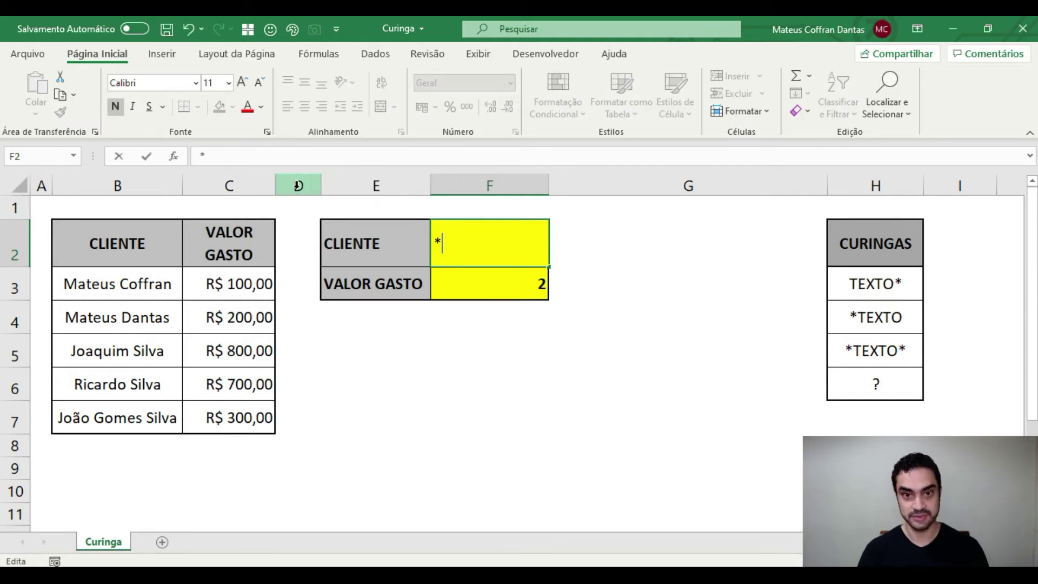
{"action": "key", "text": "Return"}
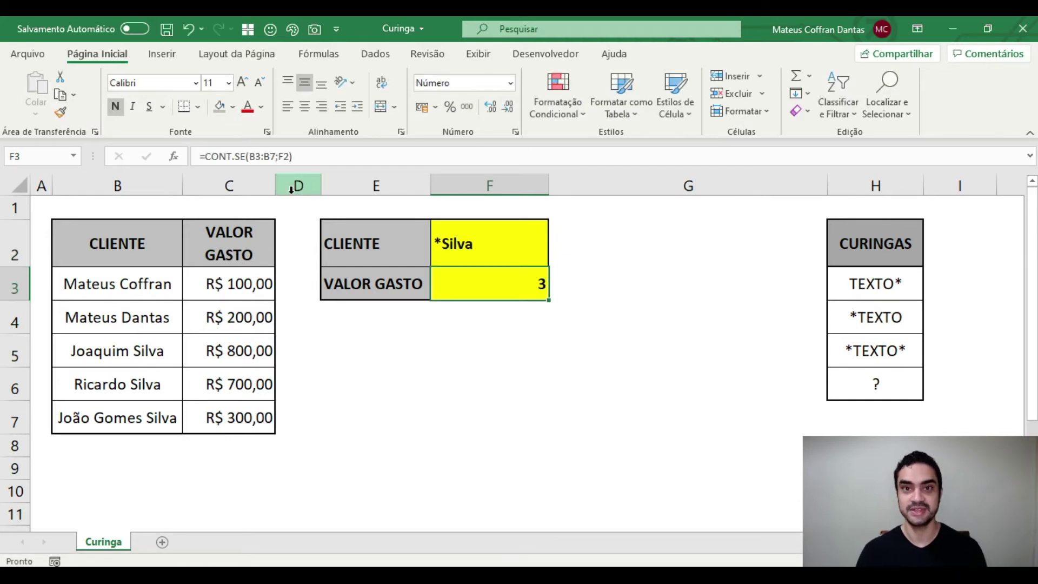
{"action": "left_click", "coordinate": [116, 351]}
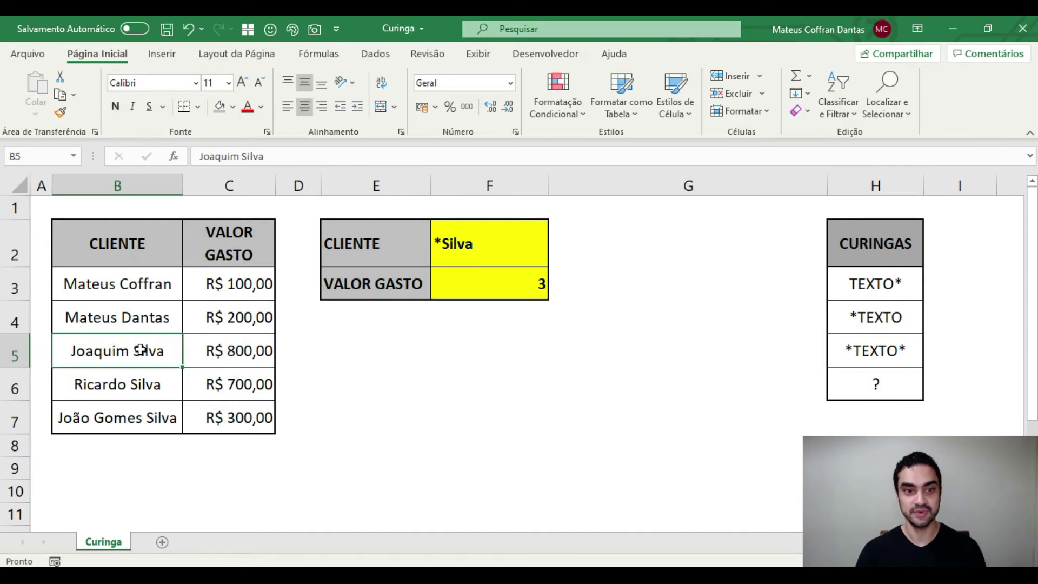
{"action": "left_click", "coordinate": [166, 380]}
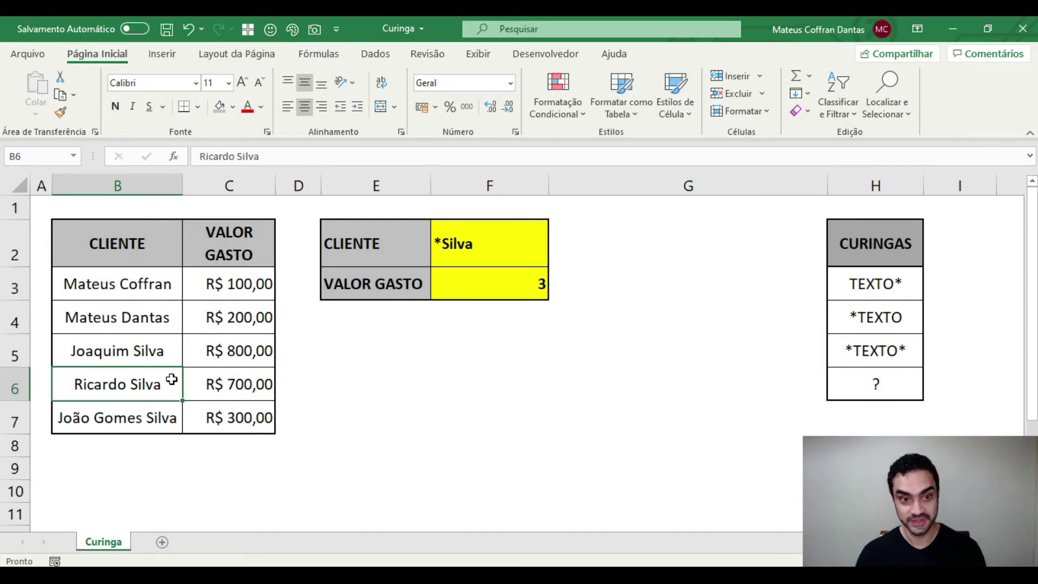
{"action": "left_click", "coordinate": [132, 431]}
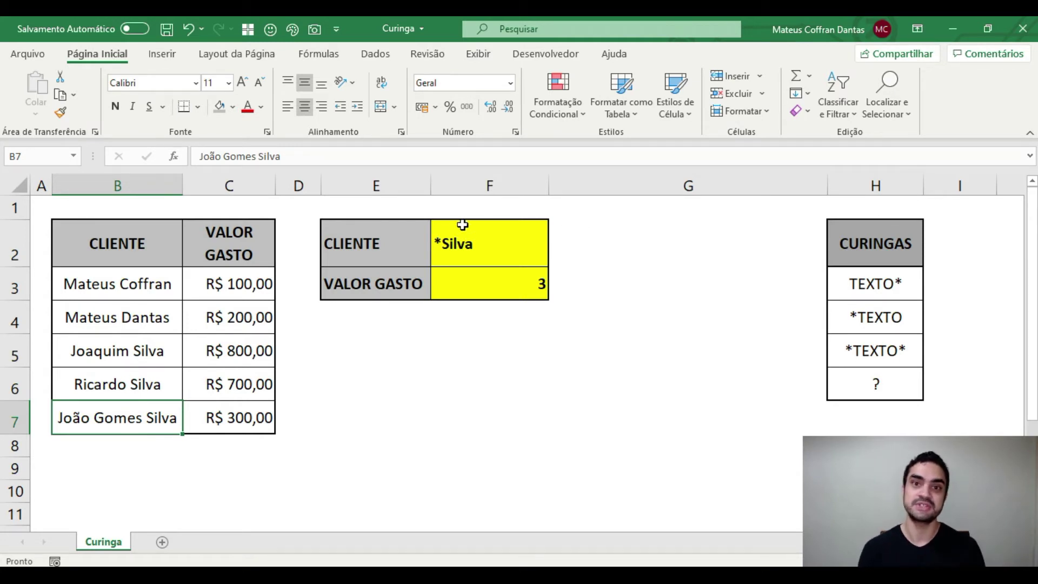
Format F3 as currency and clear its CONT.SE formula.
{"action": "left_click", "coordinate": [466, 291]}
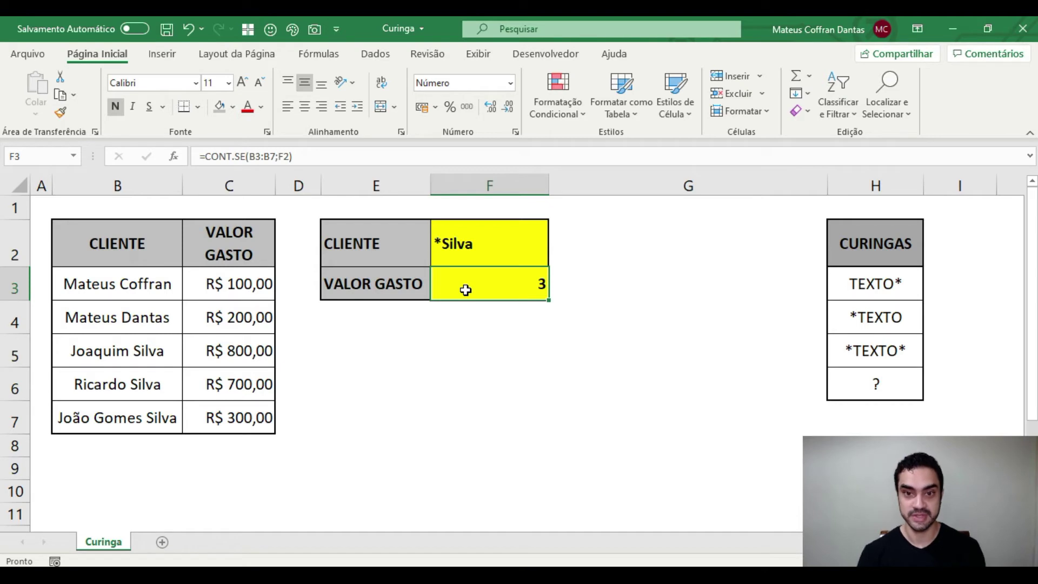
{"action": "key", "text": "ctrl+shift+4"}
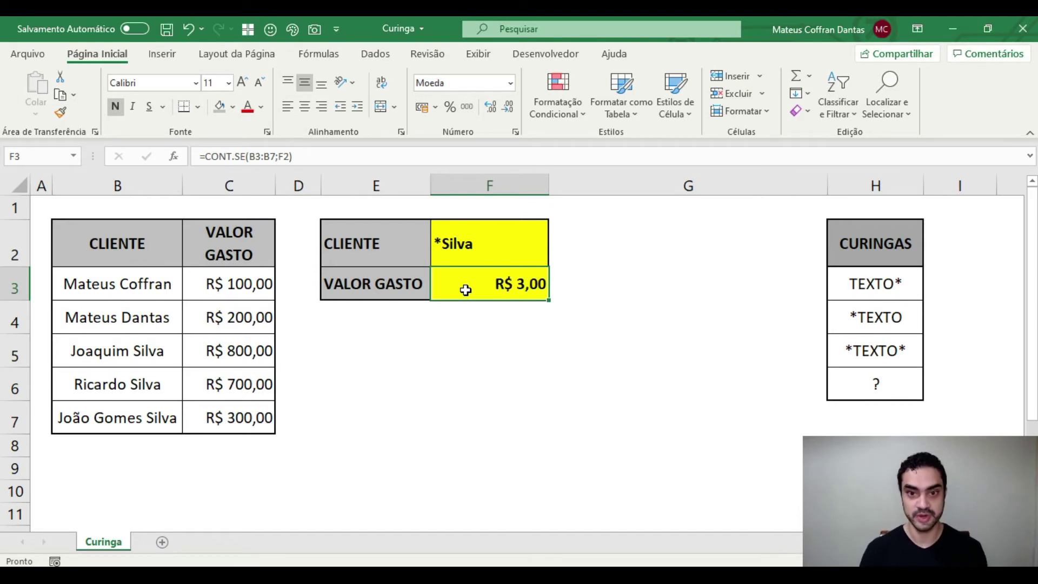
{"action": "key", "text": "Delete"}
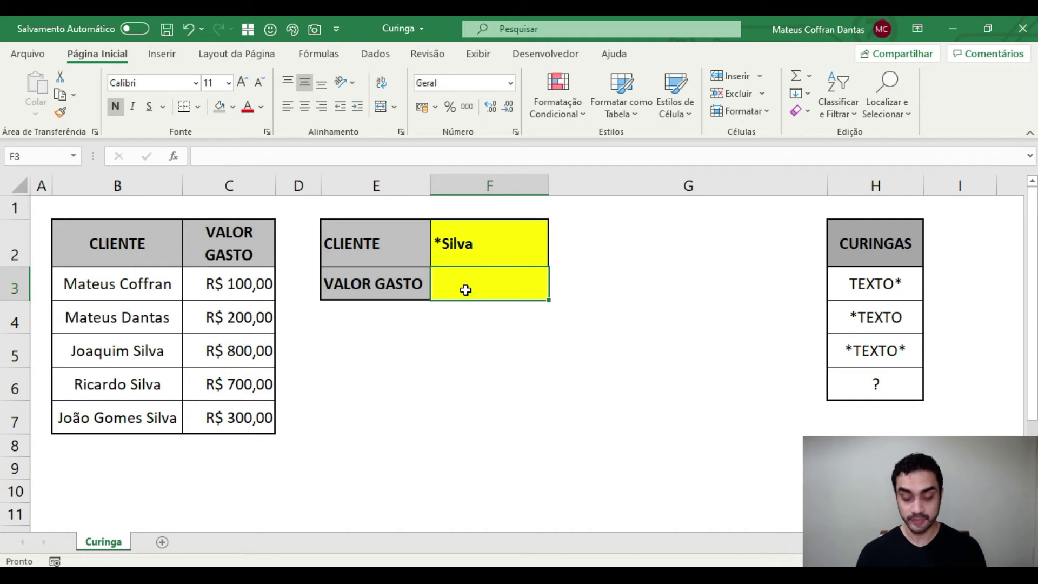
Start a PROCV formula in F3 with F2 as the lookup value and $B$3:$C$7 as the absolute table range.
{"action": "double_click", "coordinate": [465, 291]}
{"action": "type", "text": "="}
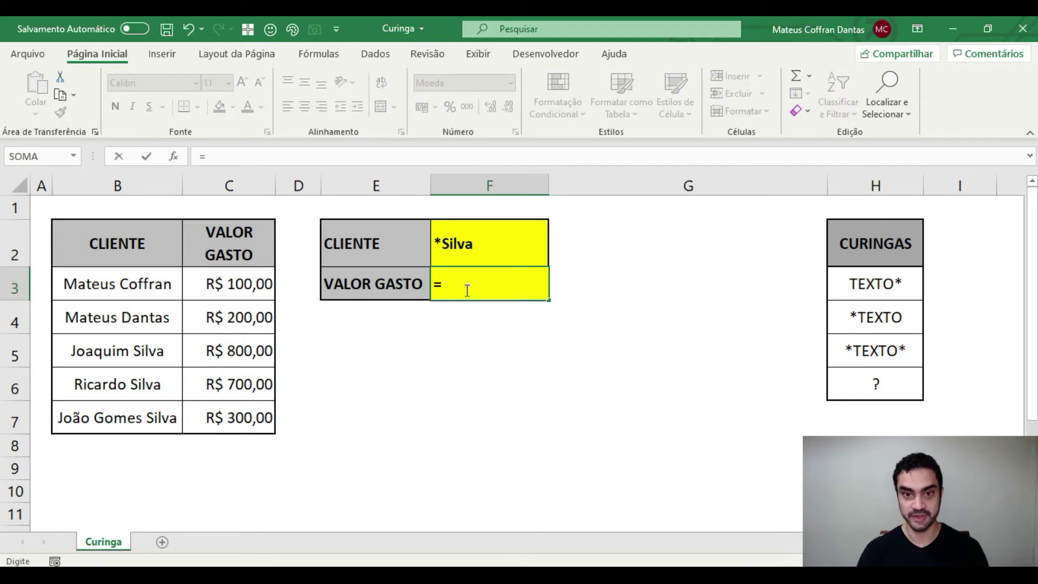
{"action": "type", "text": "pr"}
{"action": "key", "text": "BackSpace"}
{"action": "key", "text": "BackSpace"}
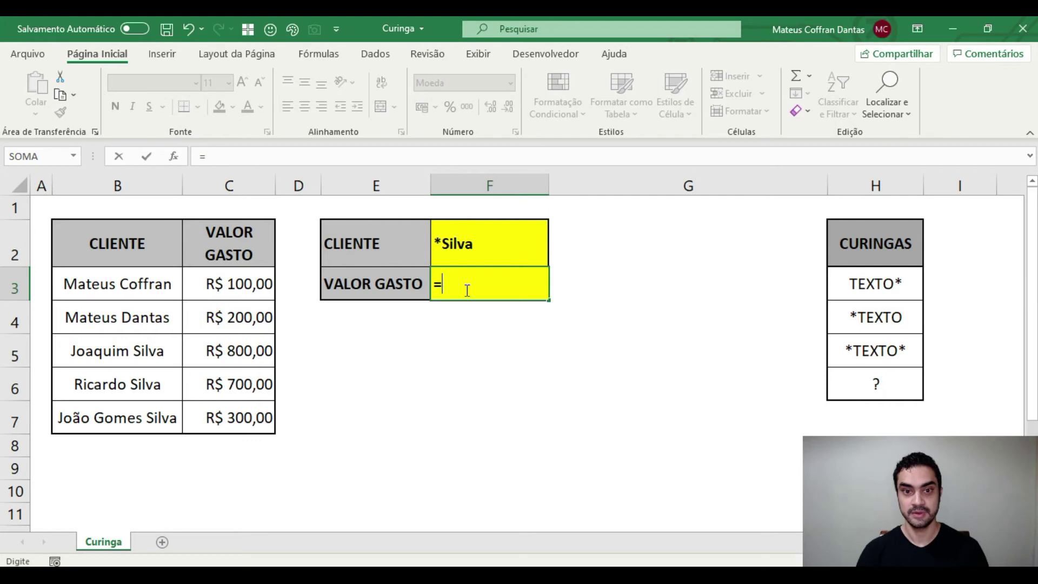
{"action": "type", "text": "procv"}
{"action": "key", "text": "Tab"}
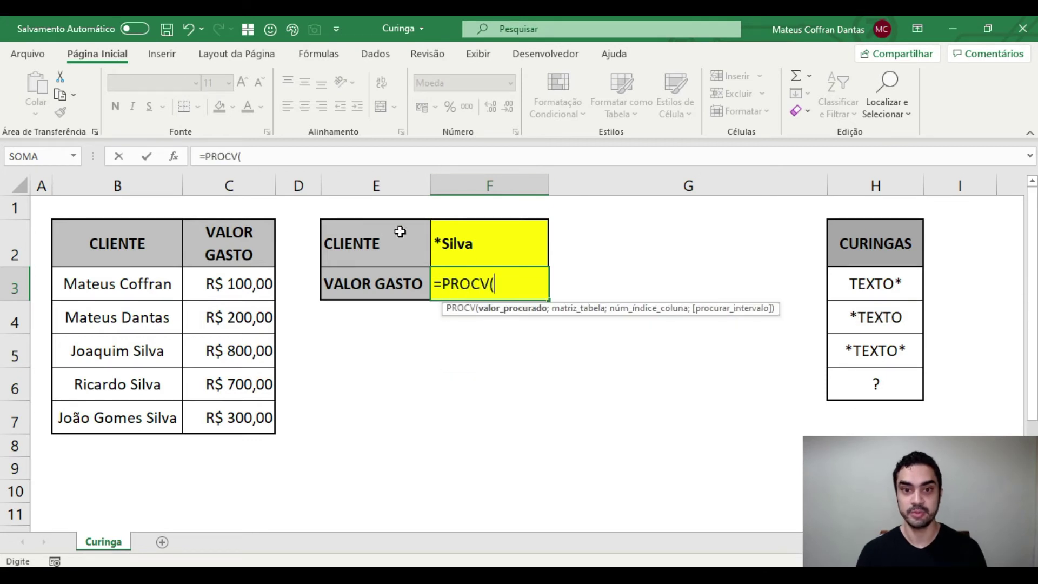
{"action": "left_click", "coordinate": [500, 257]}
{"action": "type", "text": ";"}
{"action": "left_click", "coordinate": [96, 288]}
{"action": "left_click_drag", "start_coordinate": [96, 287], "coordinate": [269, 414]}
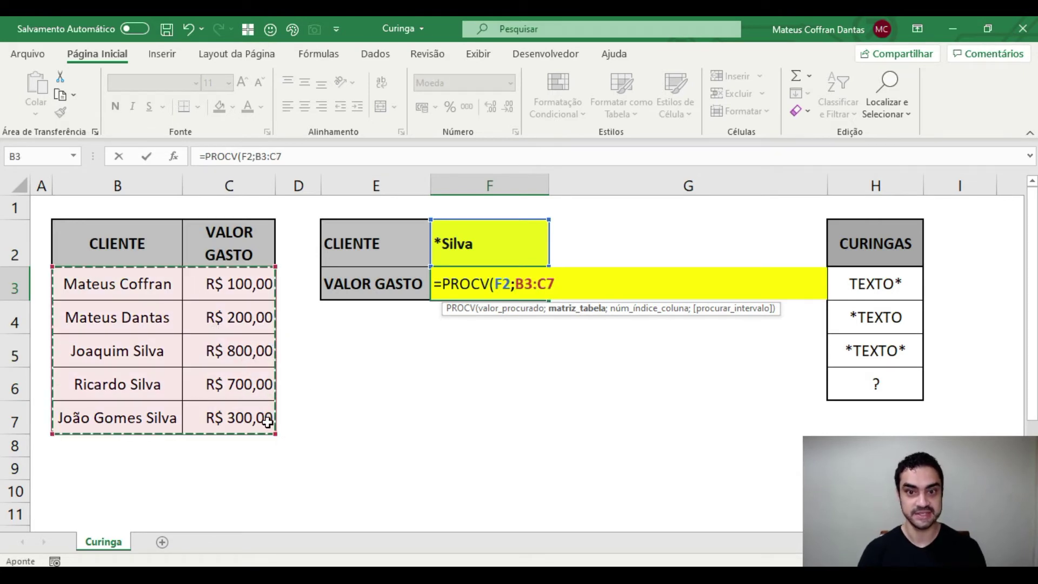
{"action": "key", "text": "F4"}
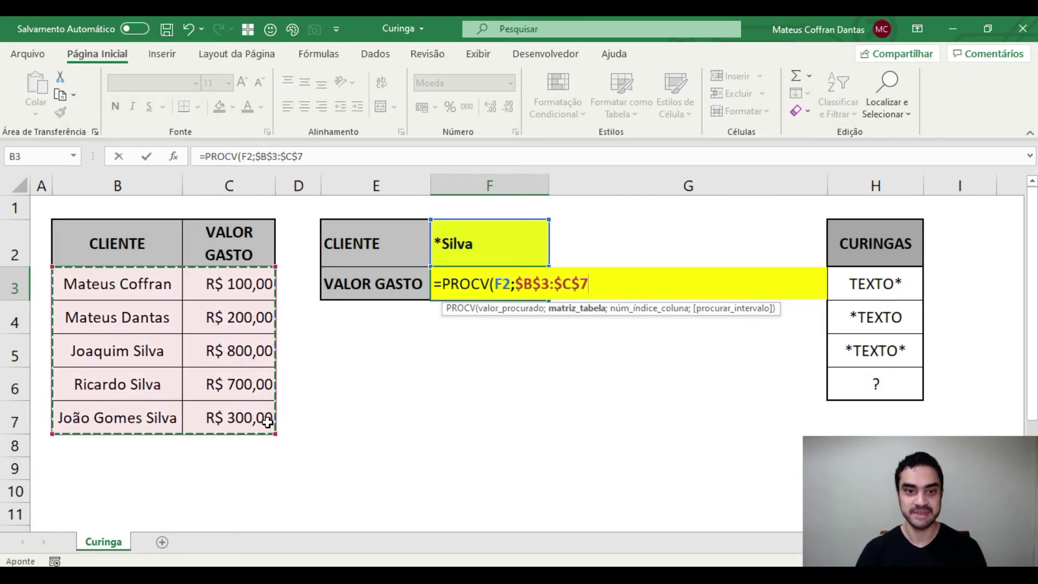
Complete the PROCV formula with column index 2 and 0 for an exact match, and compare the result with C5.
{"action": "type", "text": ";"}
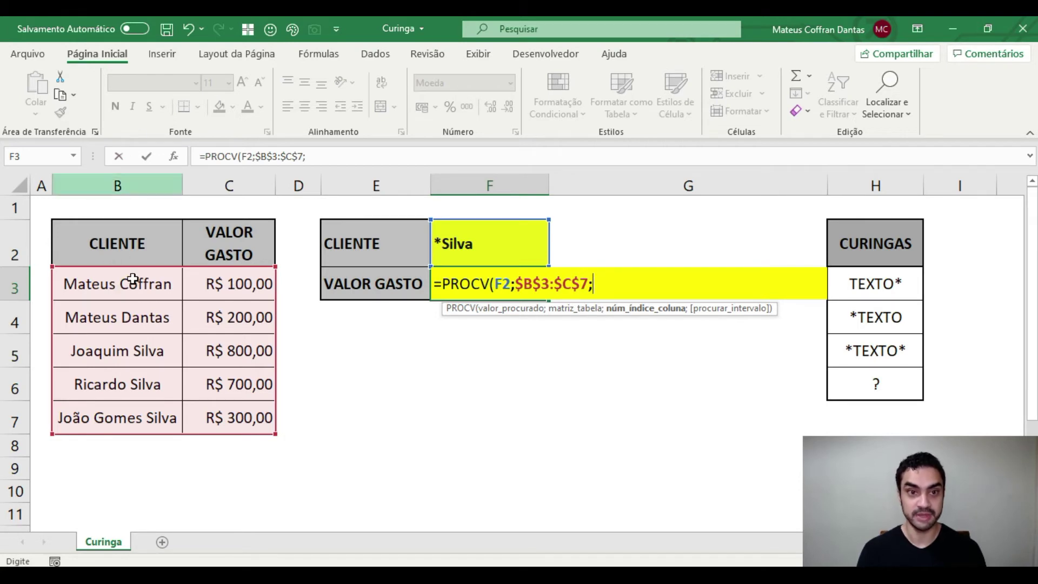
{"action": "type", "text": "2;"}
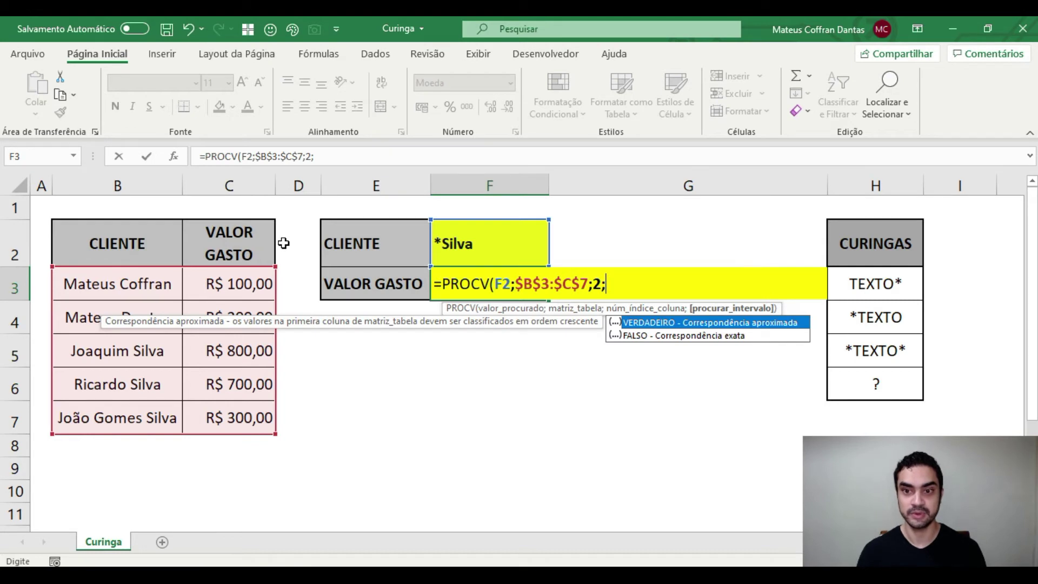
{"action": "type", "text": "0"}
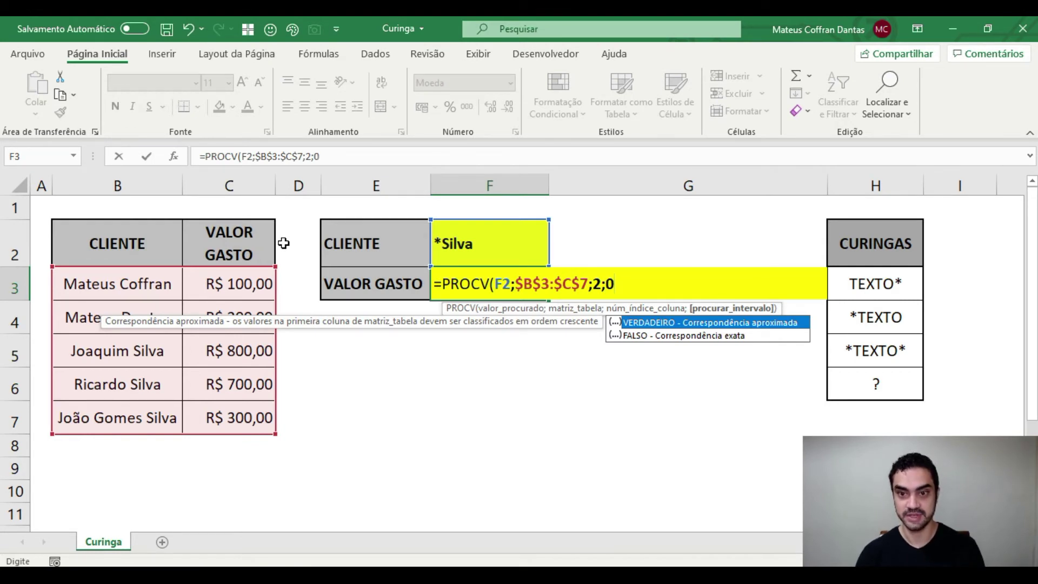
{"action": "type", "text": ")"}
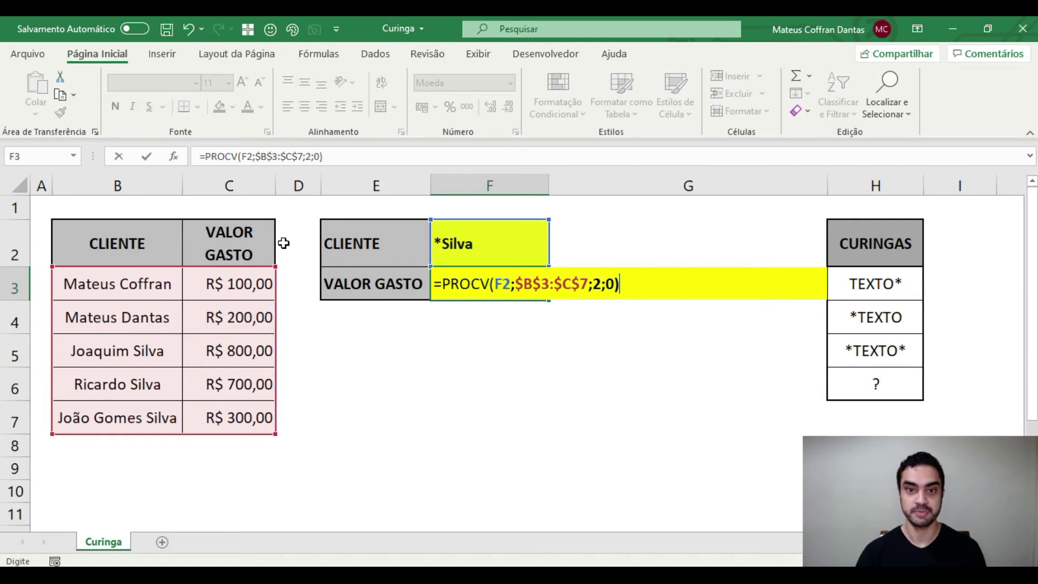
{"action": "key", "text": "Return"}
{"action": "key", "text": "Up"}
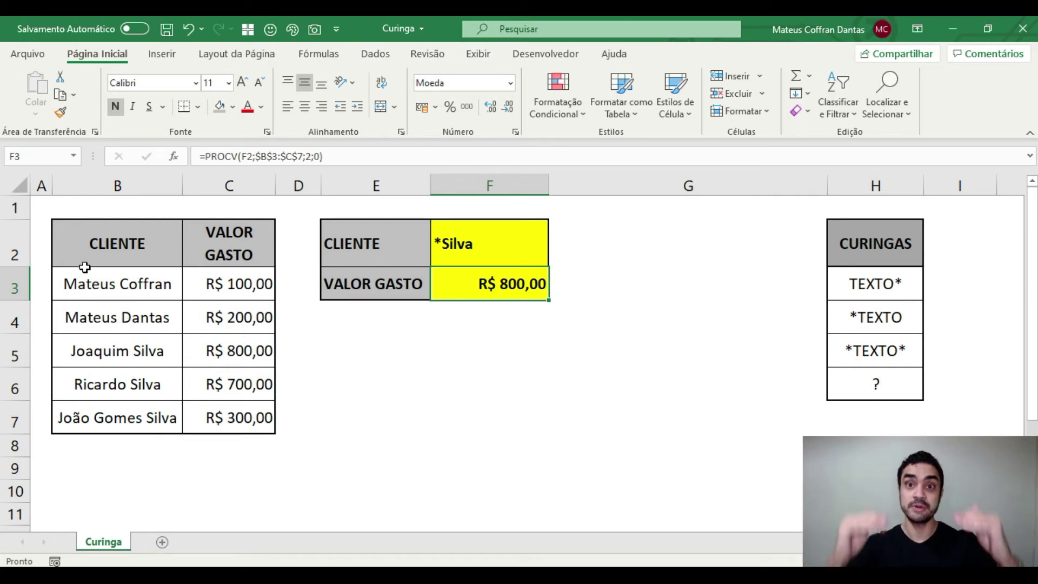
{"action": "left_click", "coordinate": [108, 357]}
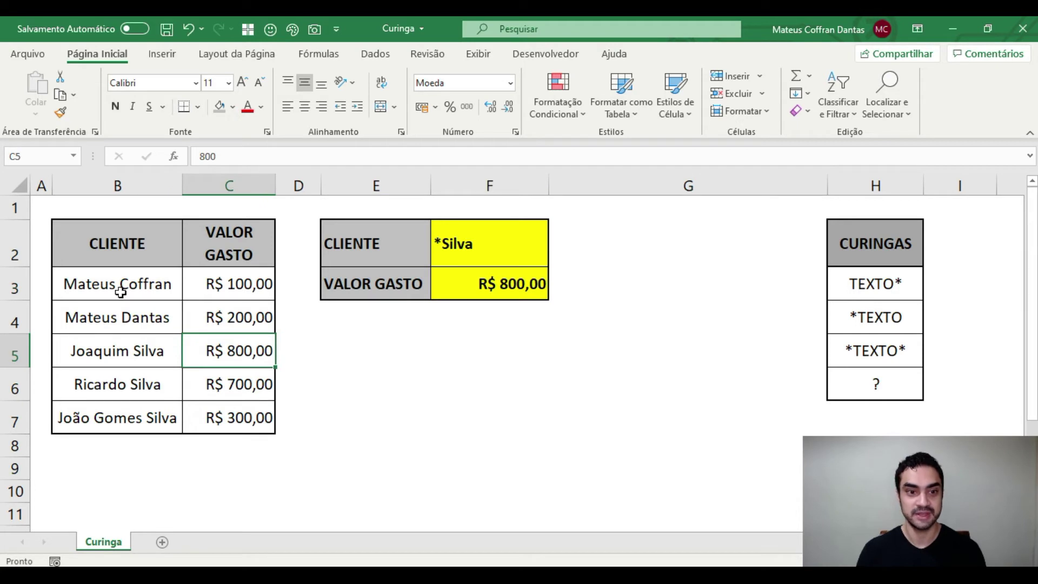
Clear the client rows B5:C5 and B6:C6 in turn to test which matching client PROCV returns.
{"action": "left_click_drag", "start_coordinate": [123, 349], "coordinate": [191, 347]}
{"action": "key", "text": "Delete"}
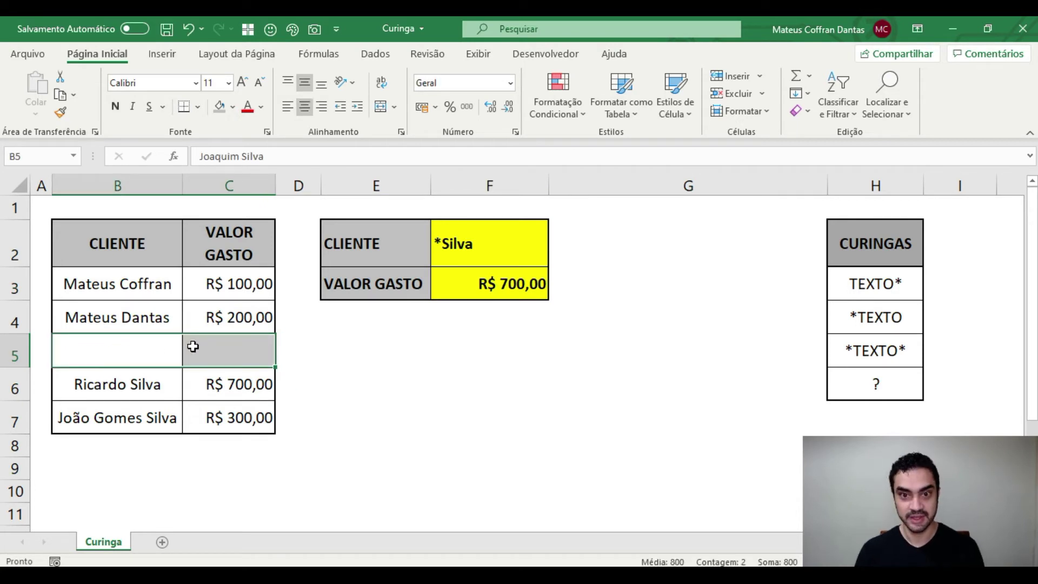
{"action": "left_click", "coordinate": [111, 400]}
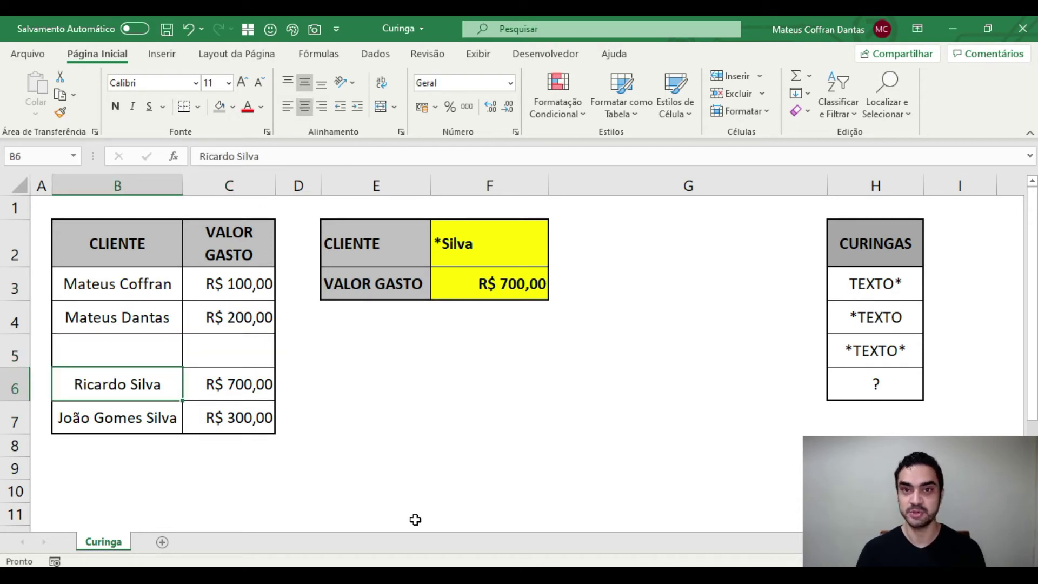
{"action": "left_click_drag", "start_coordinate": [191, 381], "coordinate": [191, 381]}
{"action": "key", "text": "Delete"}
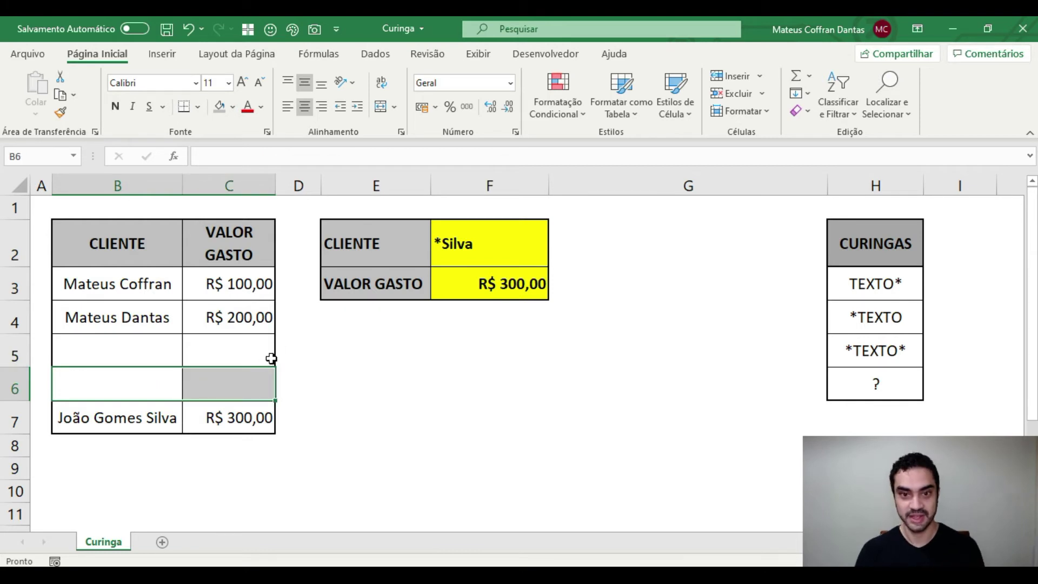
{"action": "left_click", "coordinate": [261, 417]}
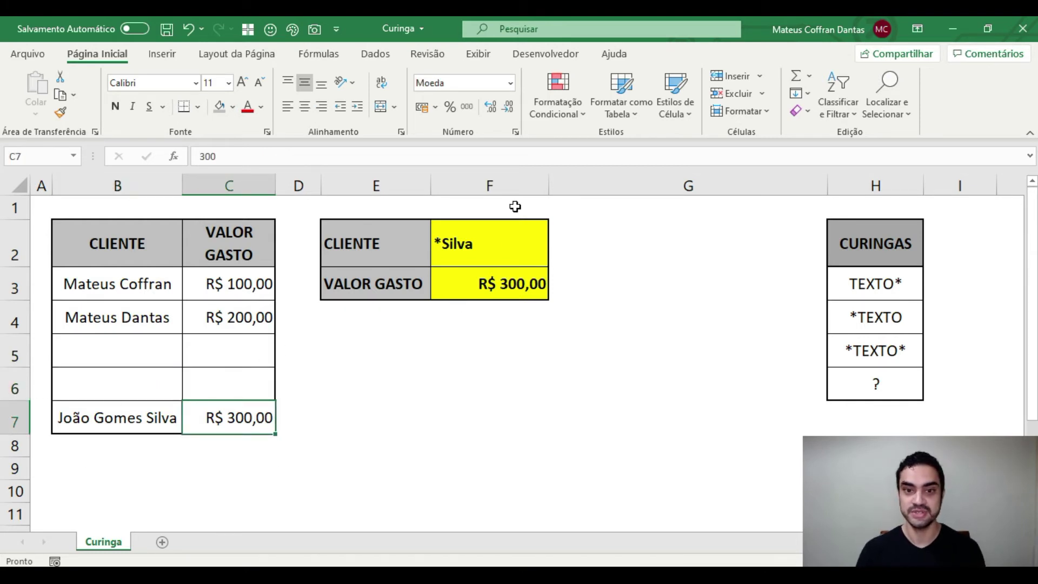
Undo the clearing of both client rows and select the PROCV result in F3.
{"action": "key", "text": "ctrl+z"}
{"action": "key", "text": "ctrl+z"}
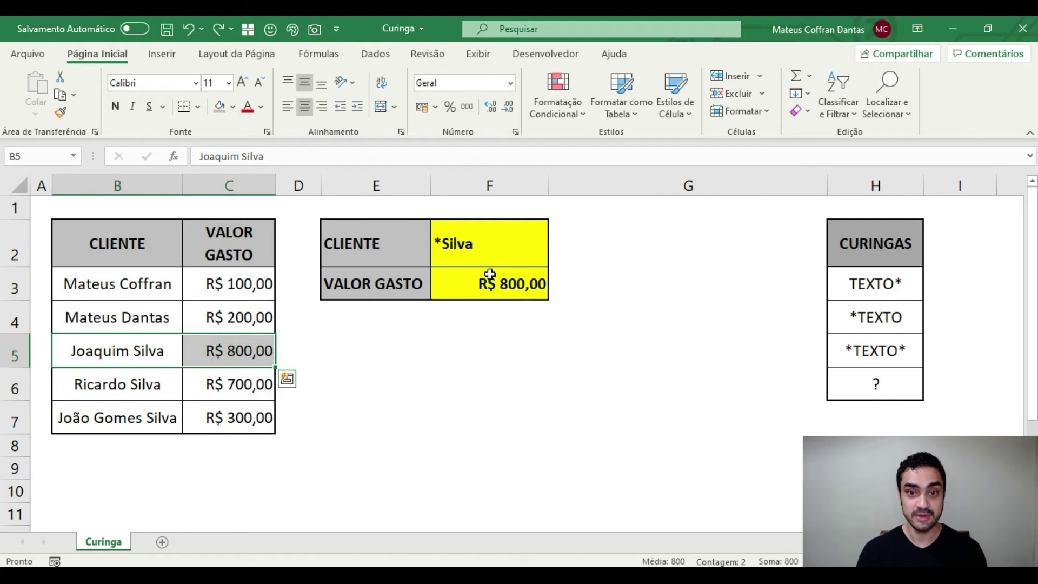
{"action": "left_click", "coordinate": [490, 278]}
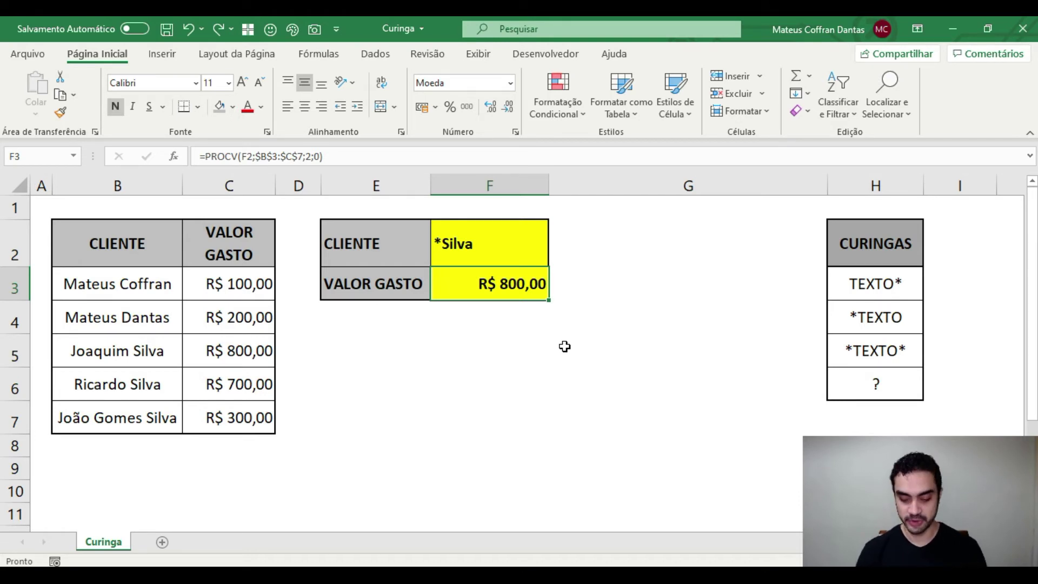
Start a PROCX formula in F3 with F2 as the lookup value and $B$3:$B$7 as the absolute lookup array.
{"action": "type", "text": "=PROC"}
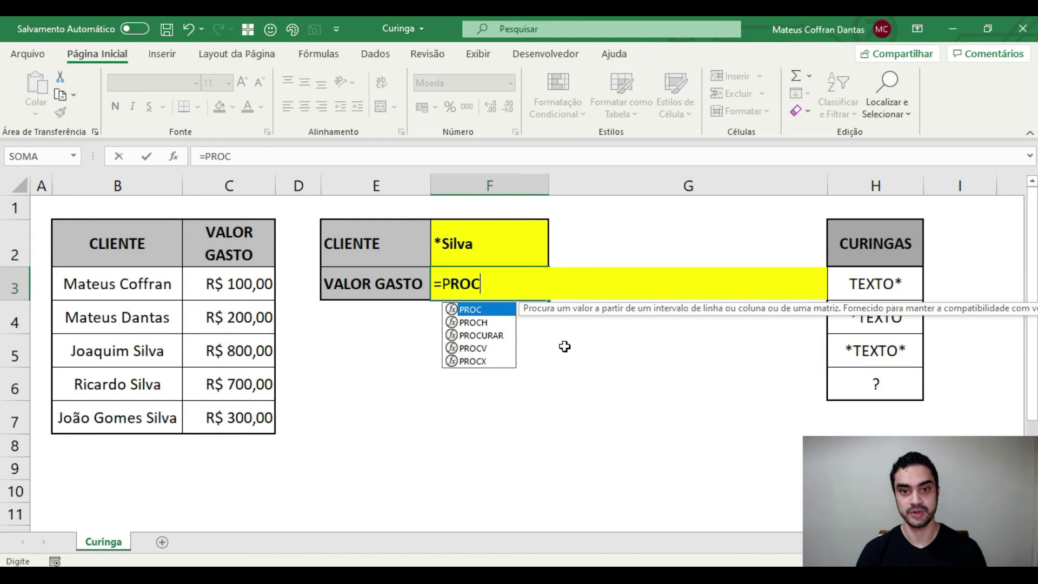
{"action": "type", "text": "X("}
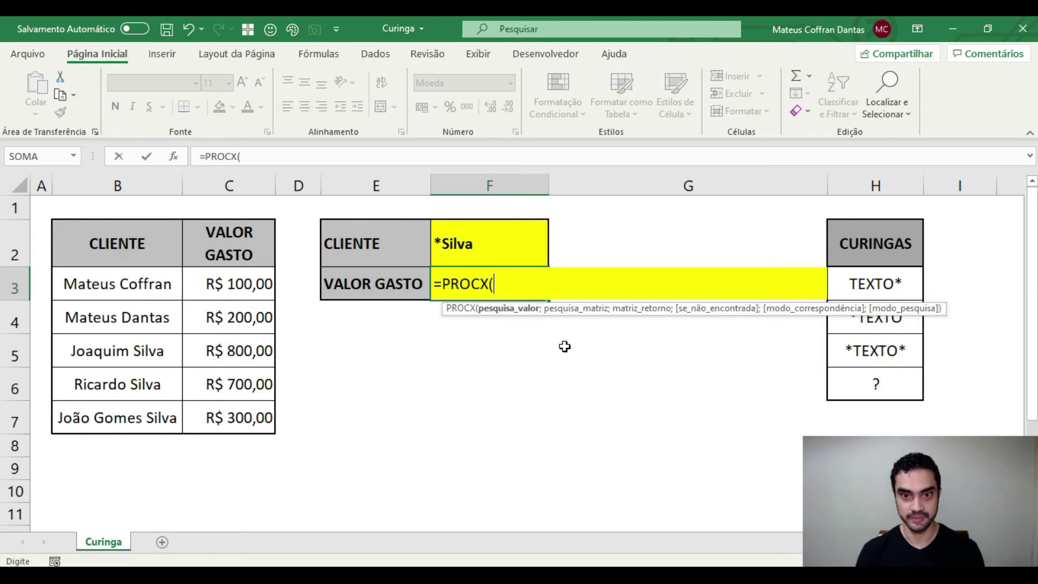
{"action": "left_click", "coordinate": [454, 229]}
{"action": "type", "text": ";"}
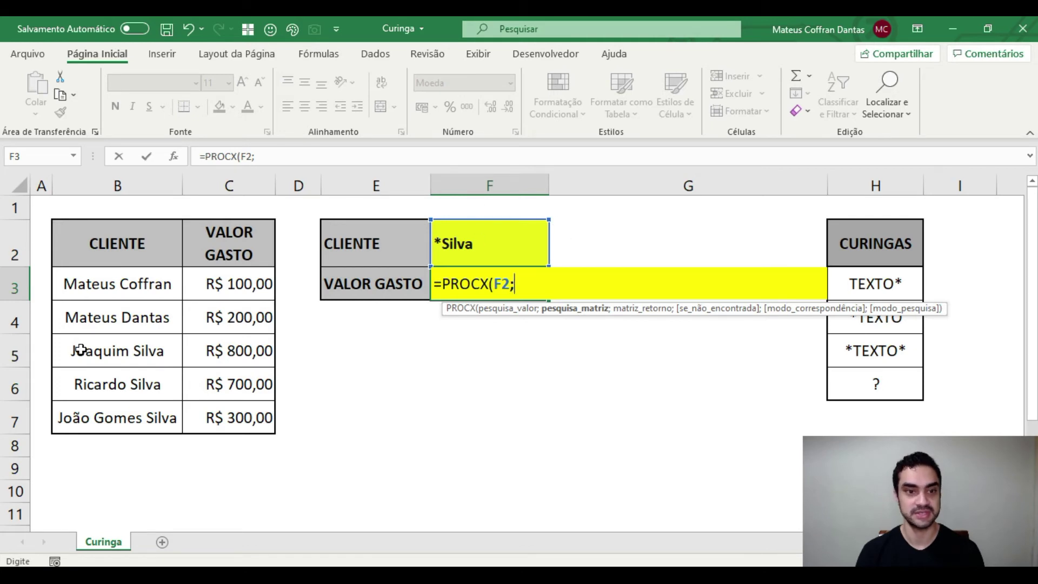
{"action": "left_click_drag", "start_coordinate": [104, 287], "coordinate": [104, 409]}
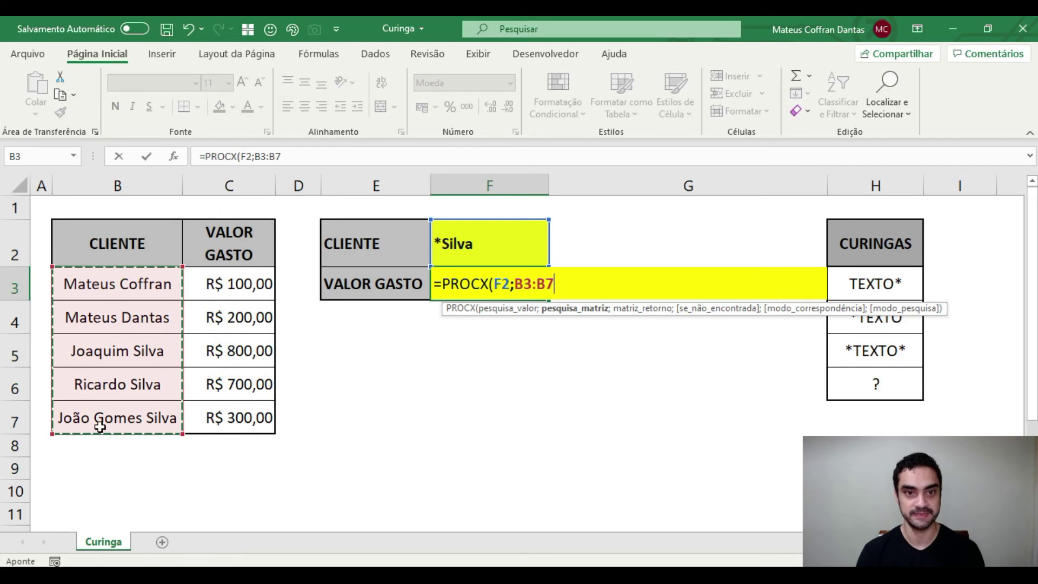
{"action": "key", "text": "F4"}
{"action": "type", "text": ";"}
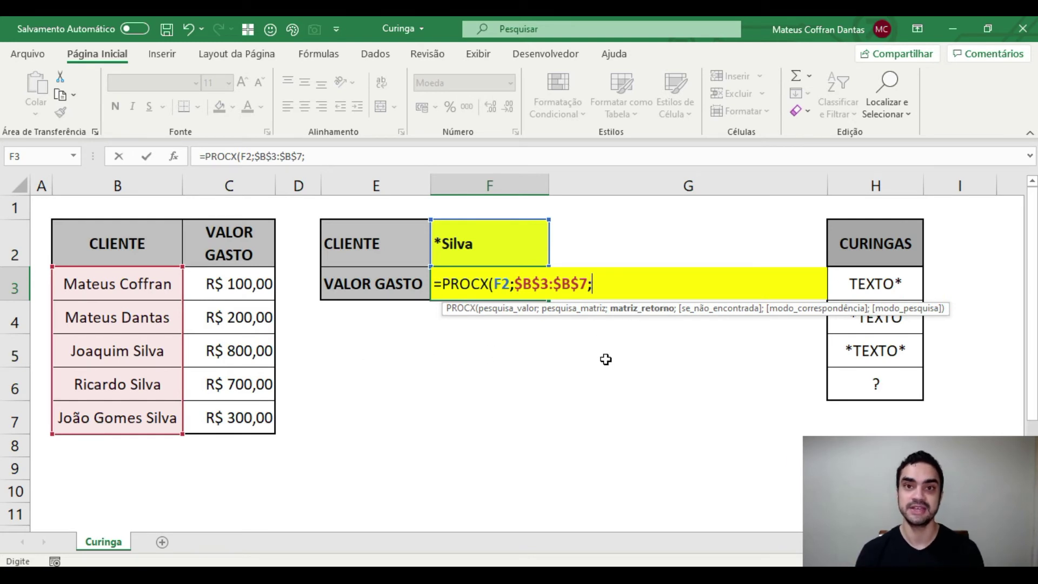
Complete the PROCX formula with $C$3:$C$7 as the absolute return array and enter it.
{"action": "left_click_drag", "start_coordinate": [226, 283], "coordinate": [235, 419]}
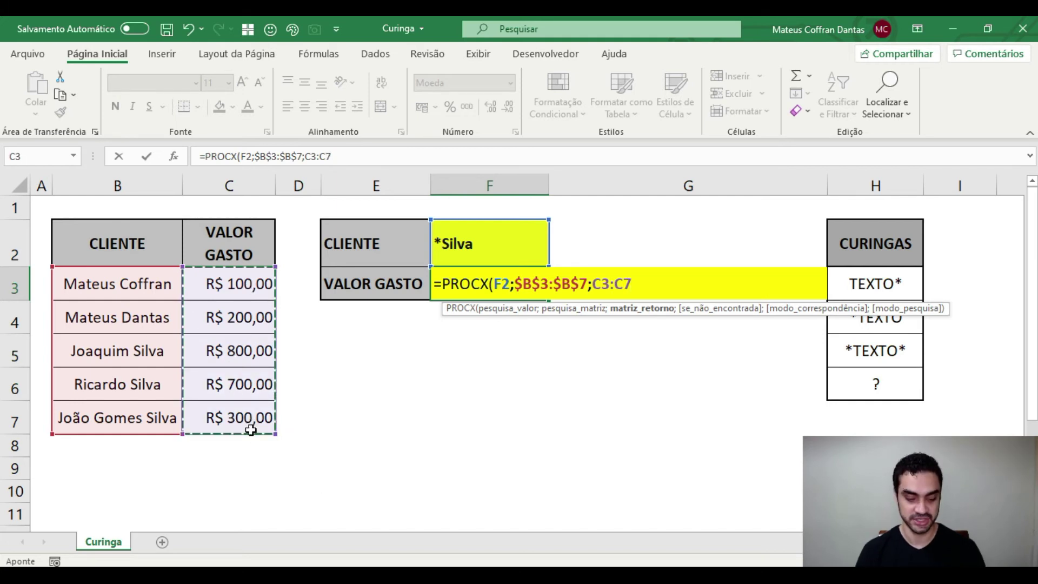
{"action": "key", "text": "F4"}
{"action": "type", "text": ")"}
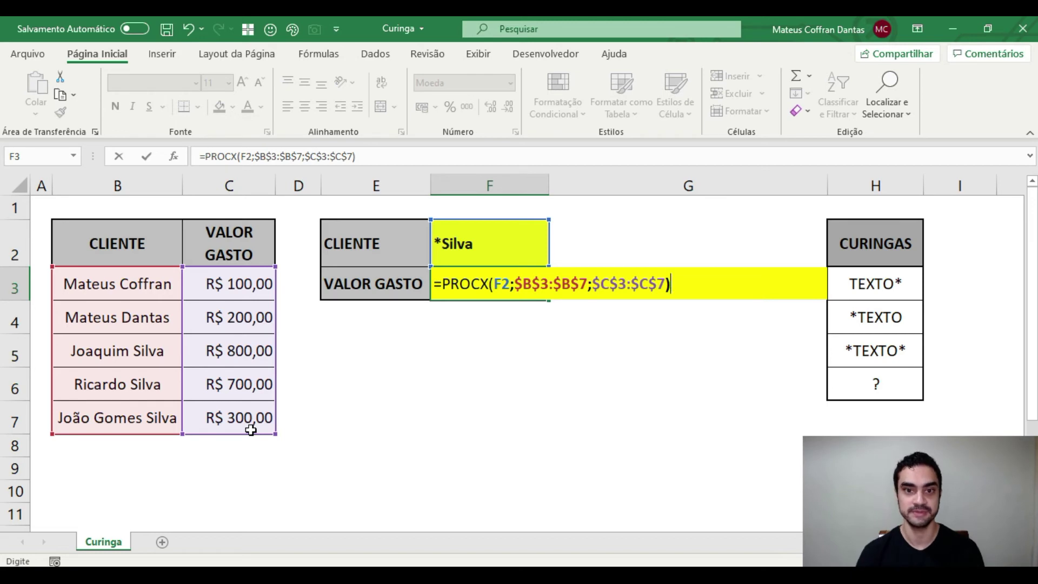
{"action": "key", "text": "Return"}
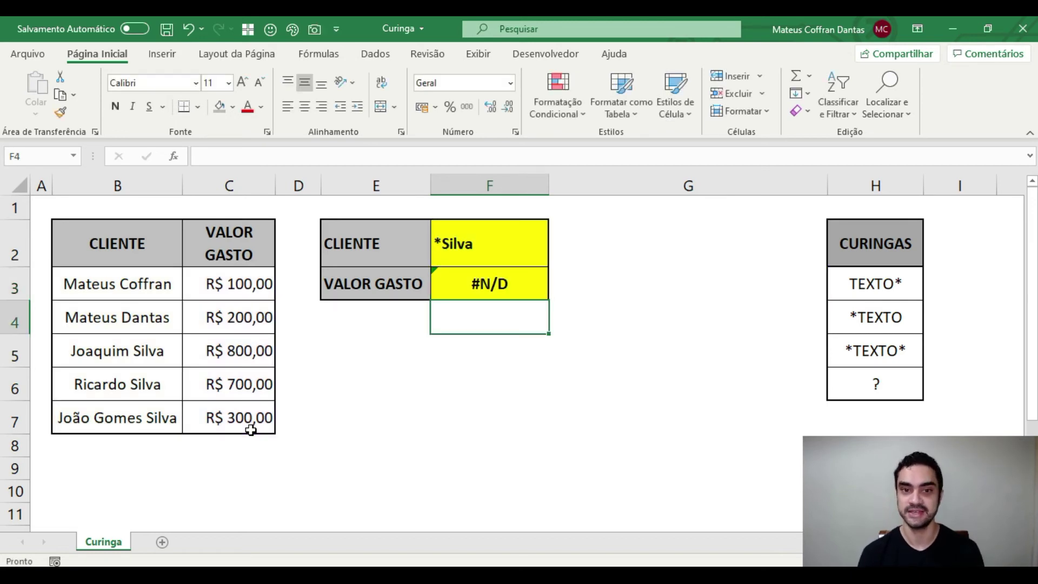
Check the PROCX result in F3 against the wildcard criterion in F2 and the client names in B3:B7.
{"action": "left_click", "coordinate": [464, 272]}
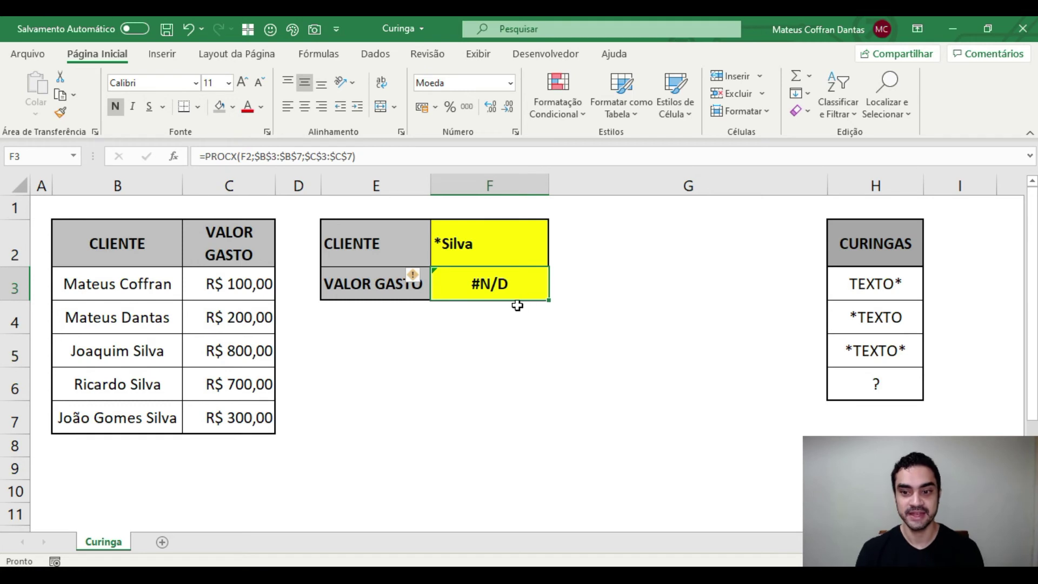
{"action": "left_click", "coordinate": [439, 257]}
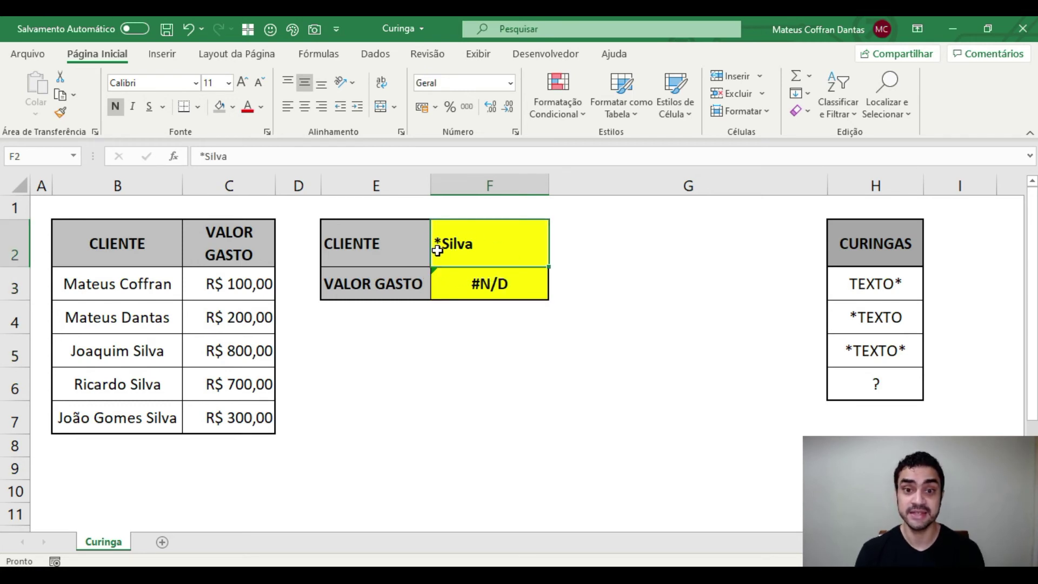
{"action": "left_click", "coordinate": [146, 285]}
{"action": "left_click_drag", "start_coordinate": [146, 285], "coordinate": [144, 417]}
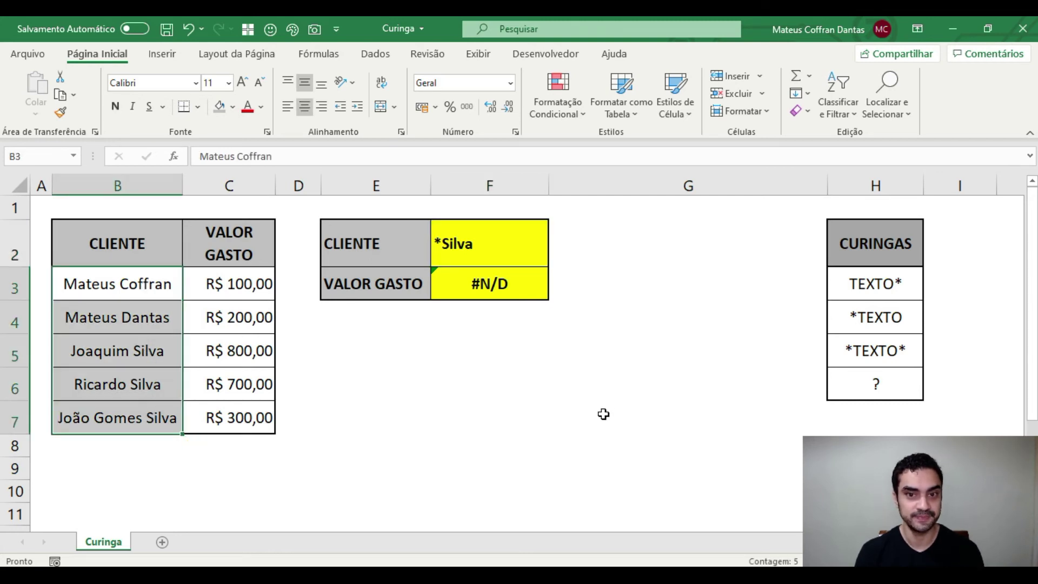
{"action": "left_click", "coordinate": [502, 283]}
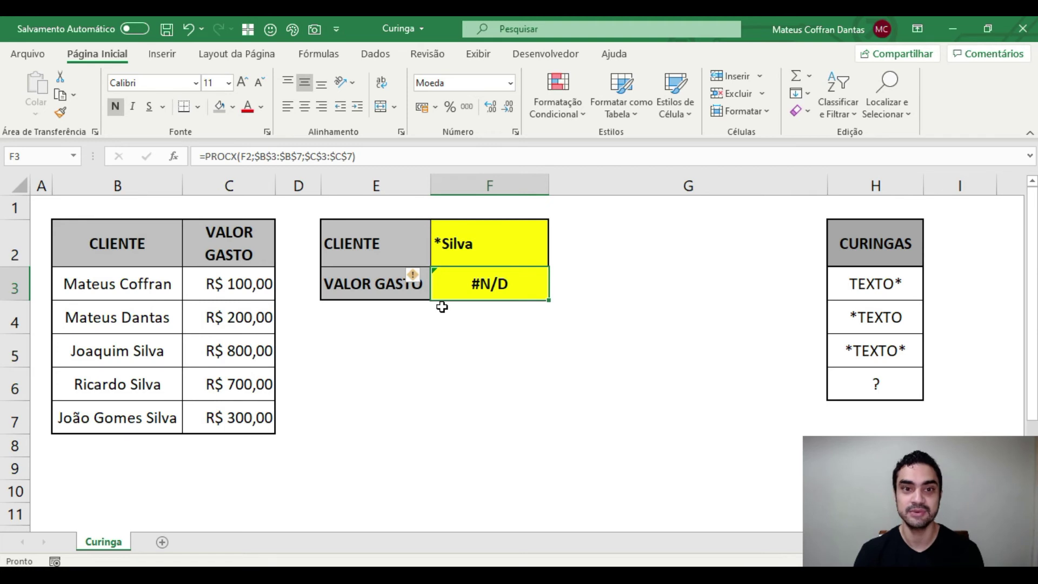
Extend the PROCX formula in F3 with an empty not-found argument and match mode 2 for wildcards, and compare the result with C5.
{"action": "double_click", "coordinate": [454, 279]}
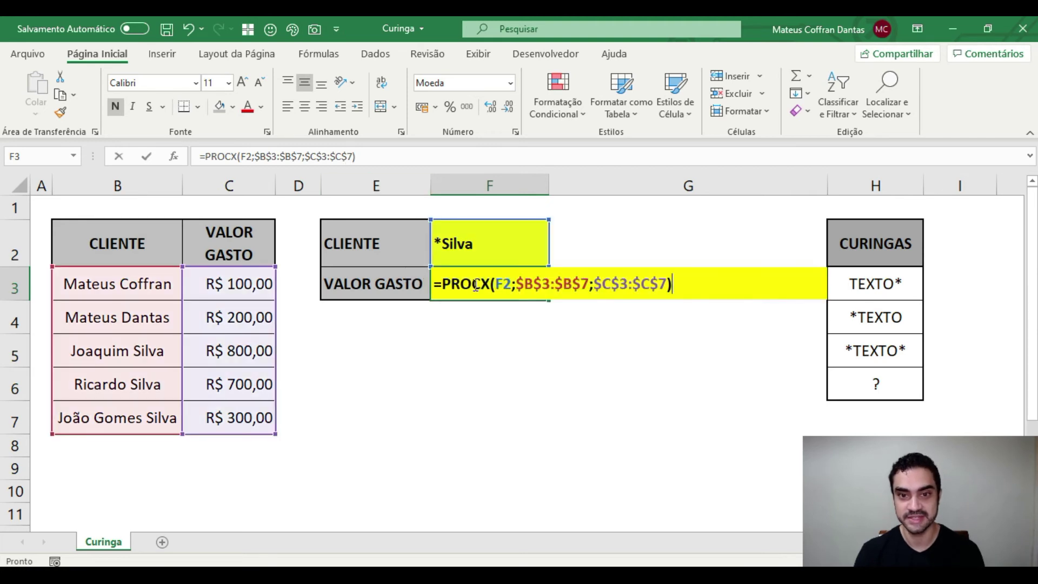
{"action": "left_click", "coordinate": [666, 283]}
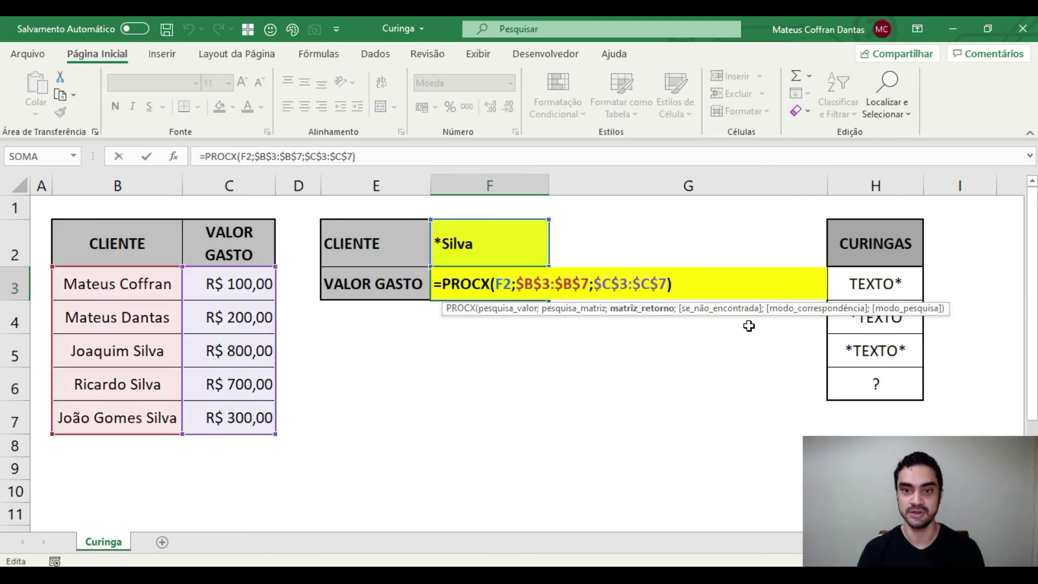
{"action": "type", "text": ";"}
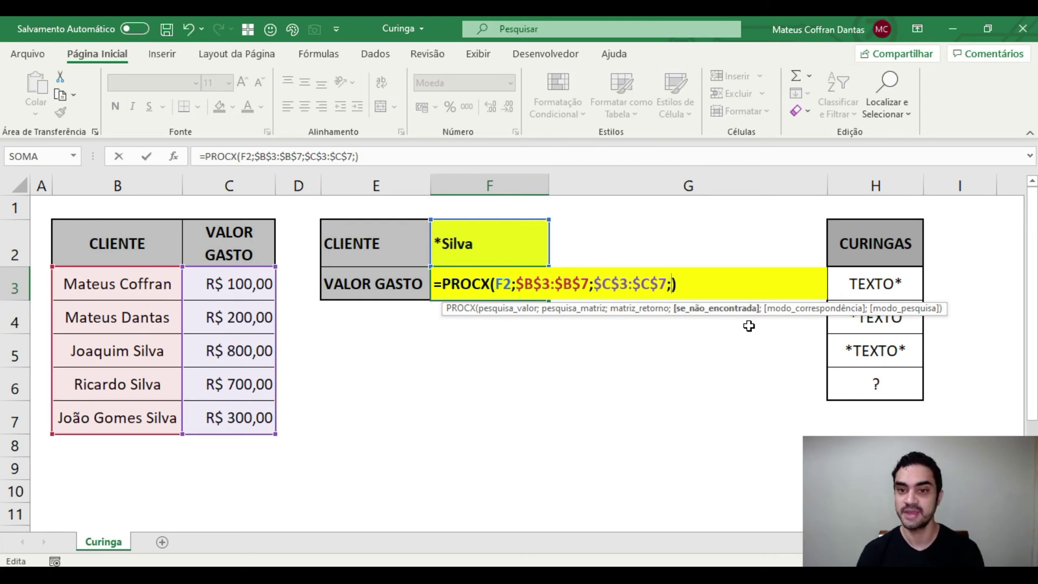
{"action": "type", "text": ";"}
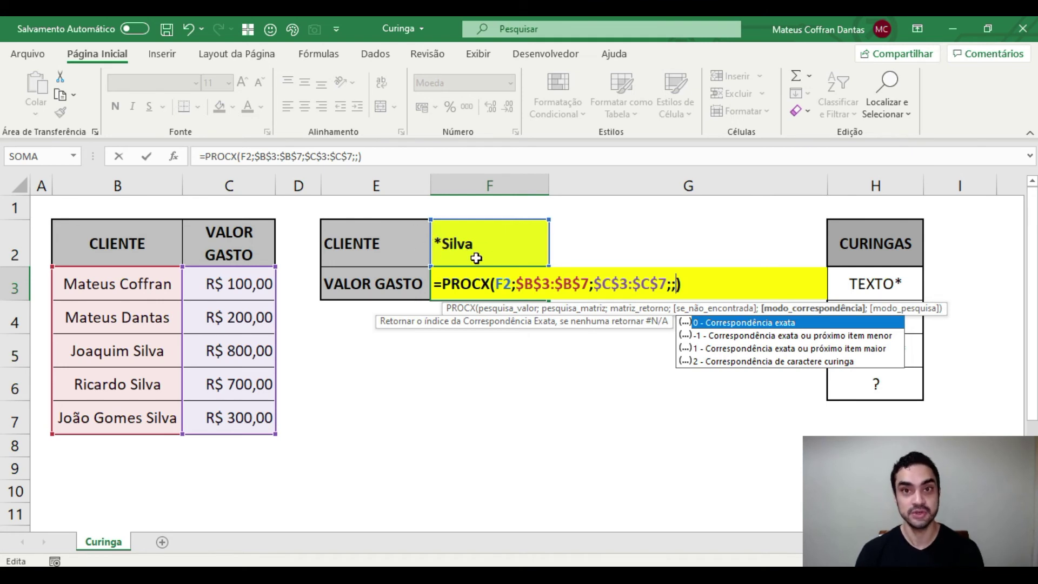
{"action": "type", "text": "2"}
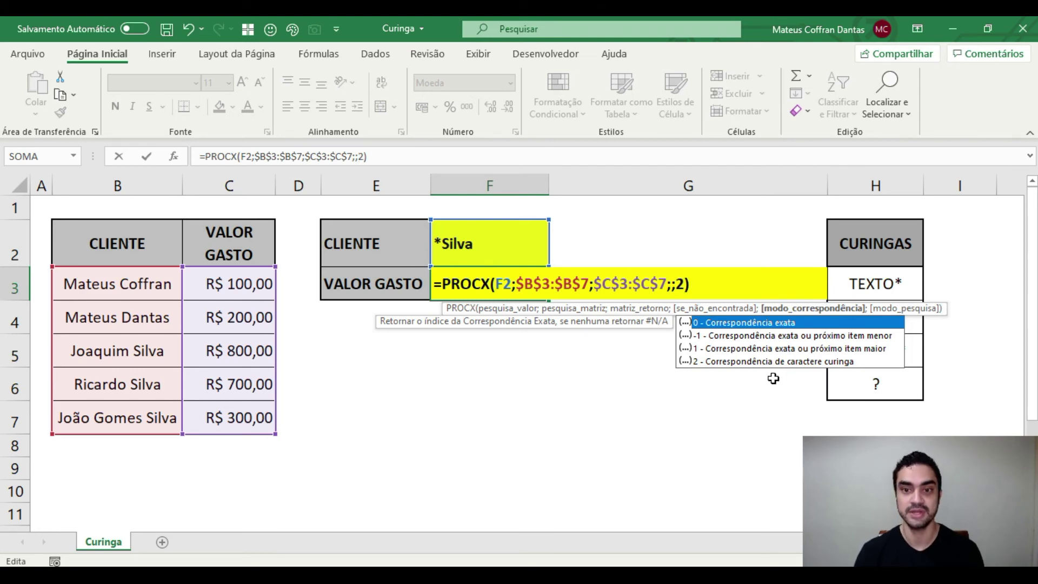
{"action": "key", "text": "Return"}
{"action": "key", "text": "Up"}
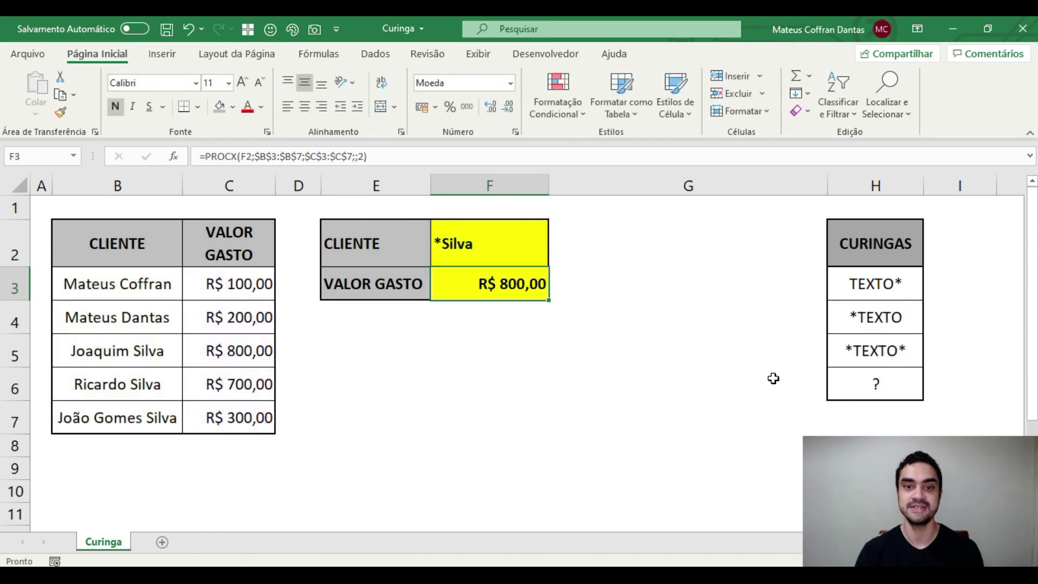
{"action": "left_click", "coordinate": [215, 353]}
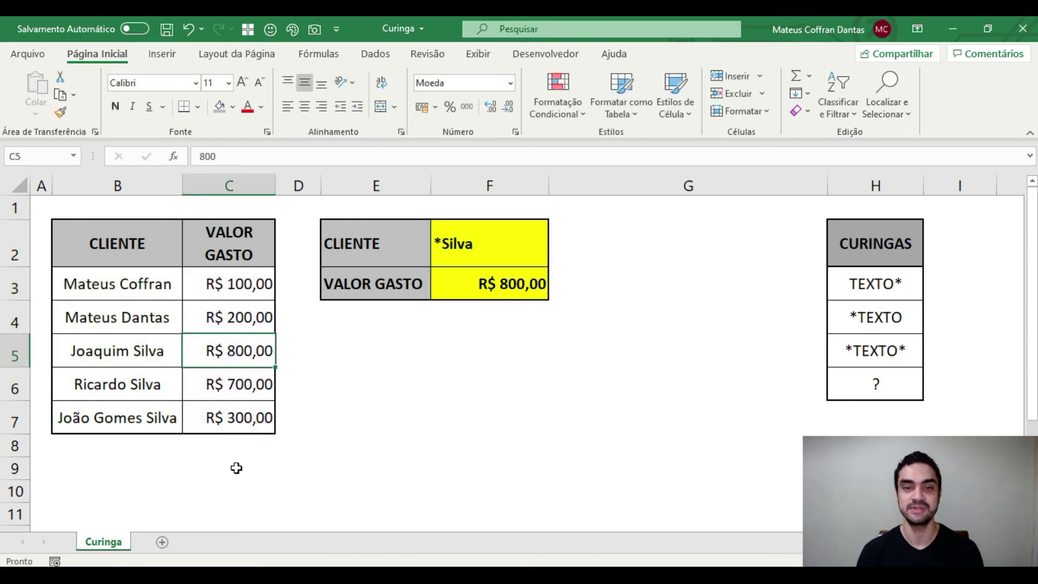
Clear the client row B5:C5 to test which matching client PROCX returns for the criterion in F2.
{"action": "left_click", "coordinate": [488, 231]}
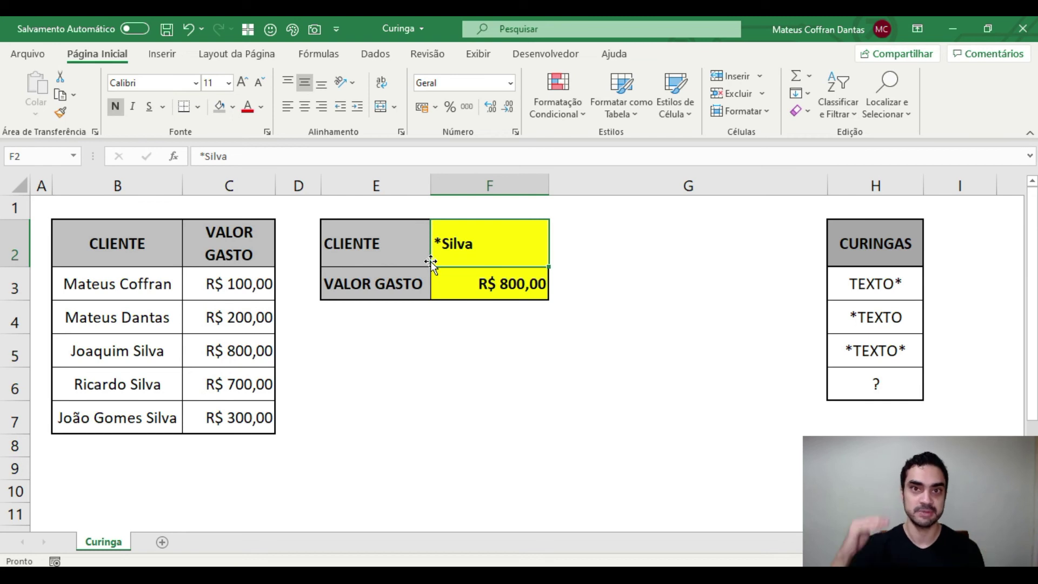
{"action": "left_click", "coordinate": [157, 348]}
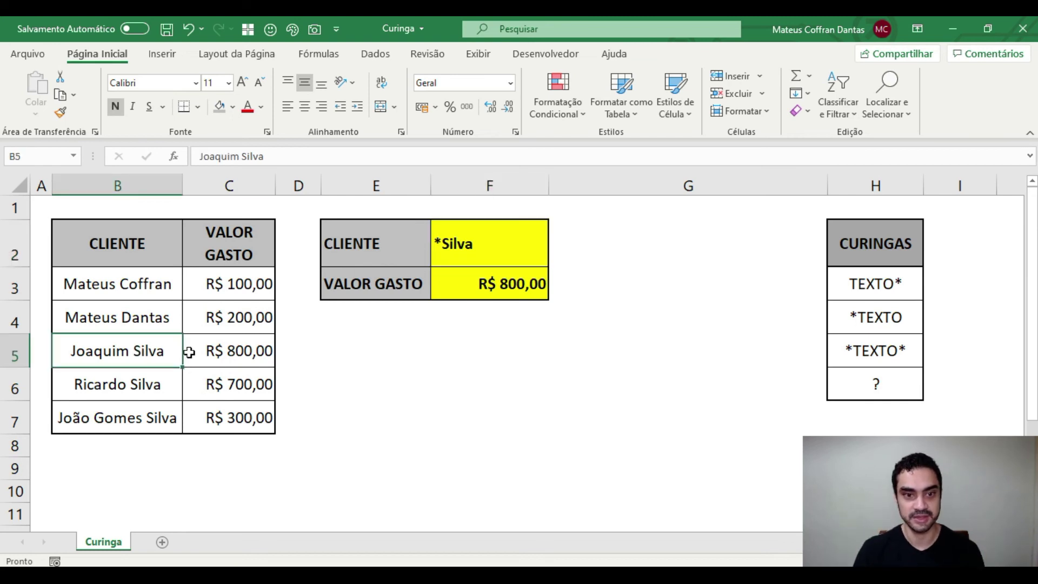
{"action": "left_click_drag", "start_coordinate": [189, 352], "coordinate": [262, 352]}
{"action": "key", "text": "Delete"}
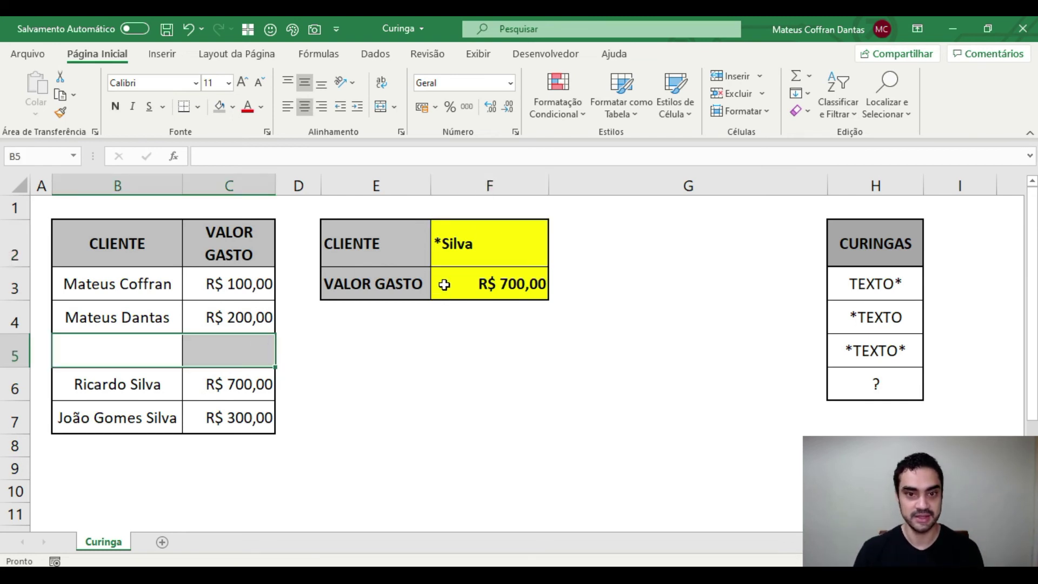
{"action": "left_click", "coordinate": [426, 287]}
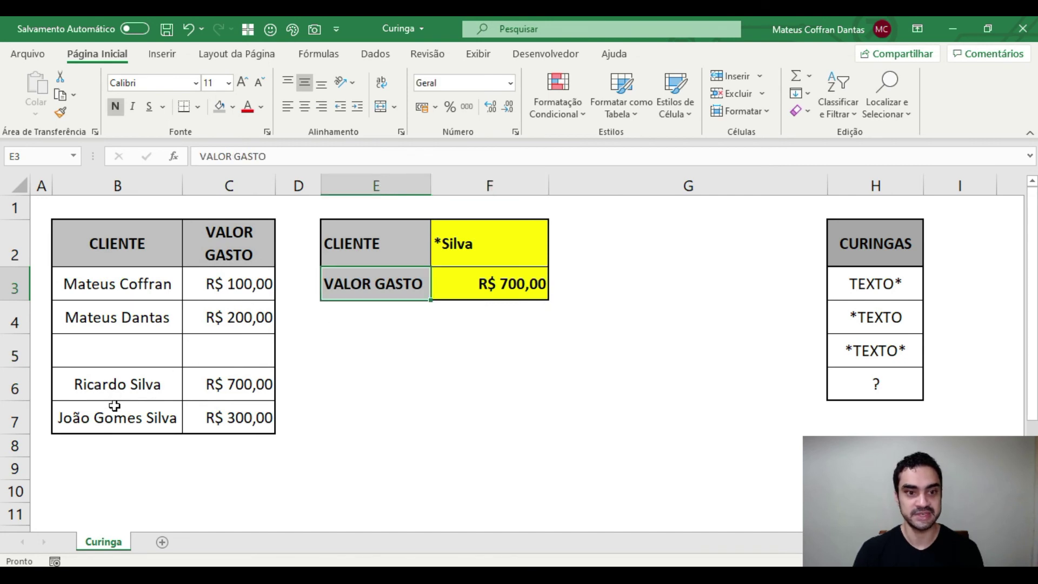
Clear the client row B6:C6 as well and compare the PROCX result with the remaining match in row 7.
{"action": "left_click", "coordinate": [93, 394]}
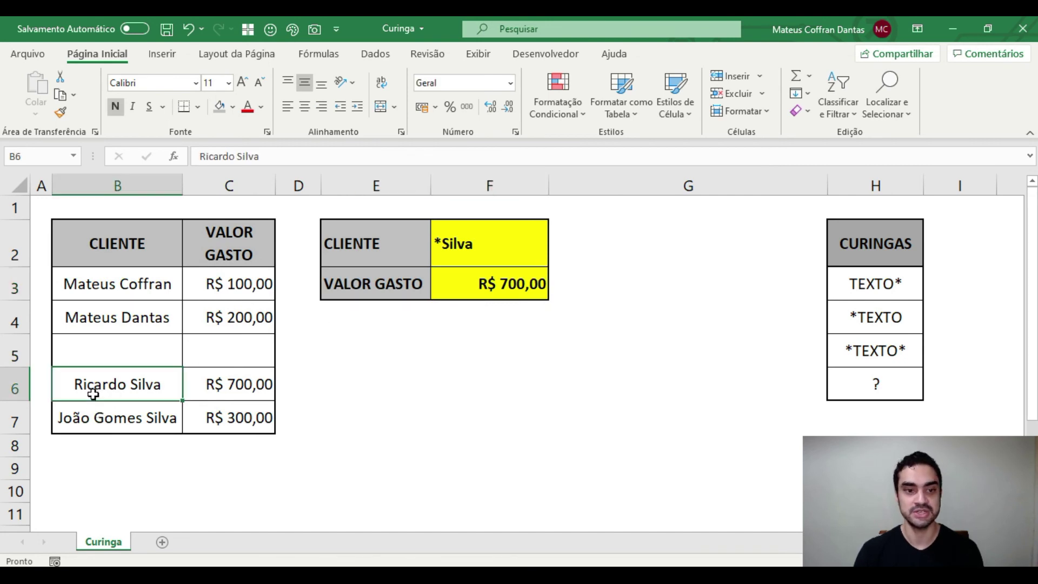
{"action": "left_click", "coordinate": [216, 386]}
{"action": "left_click_drag", "start_coordinate": [107, 391], "coordinate": [211, 385]}
{"action": "key", "text": "Delete"}
{"action": "left_click", "coordinate": [86, 427]}
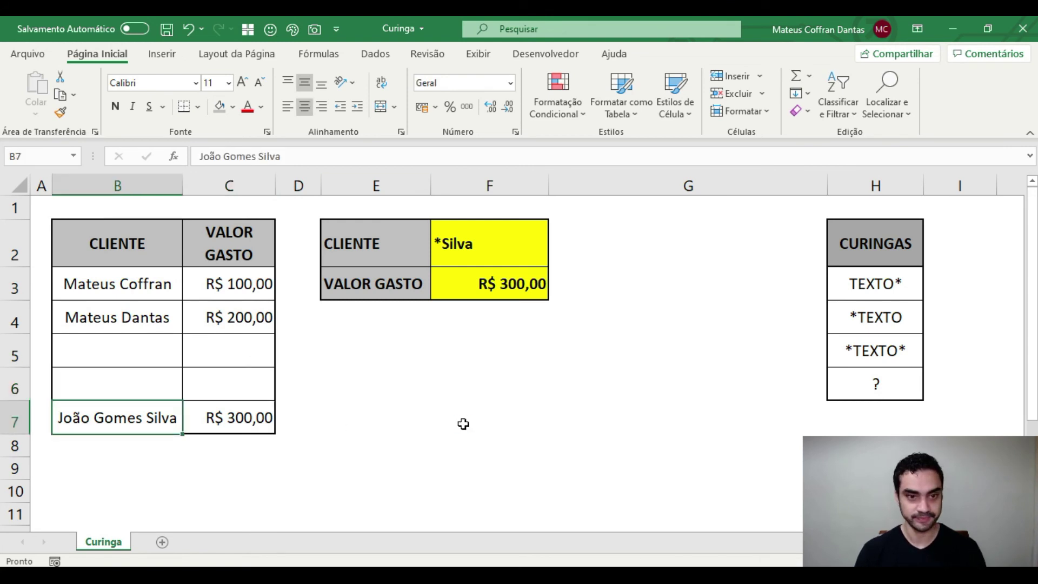
Undo the clearing of both client rows and deselect the table.
{"action": "key", "text": "ctrl+z"}
{"action": "key", "text": "ctrl+z"}
{"action": "left_click", "coordinate": [299, 487]}
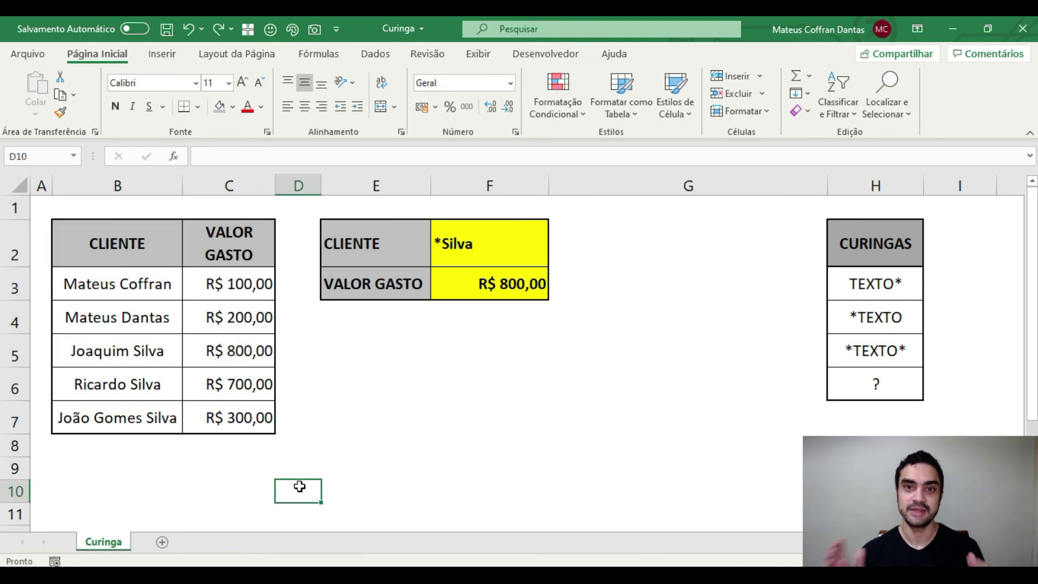